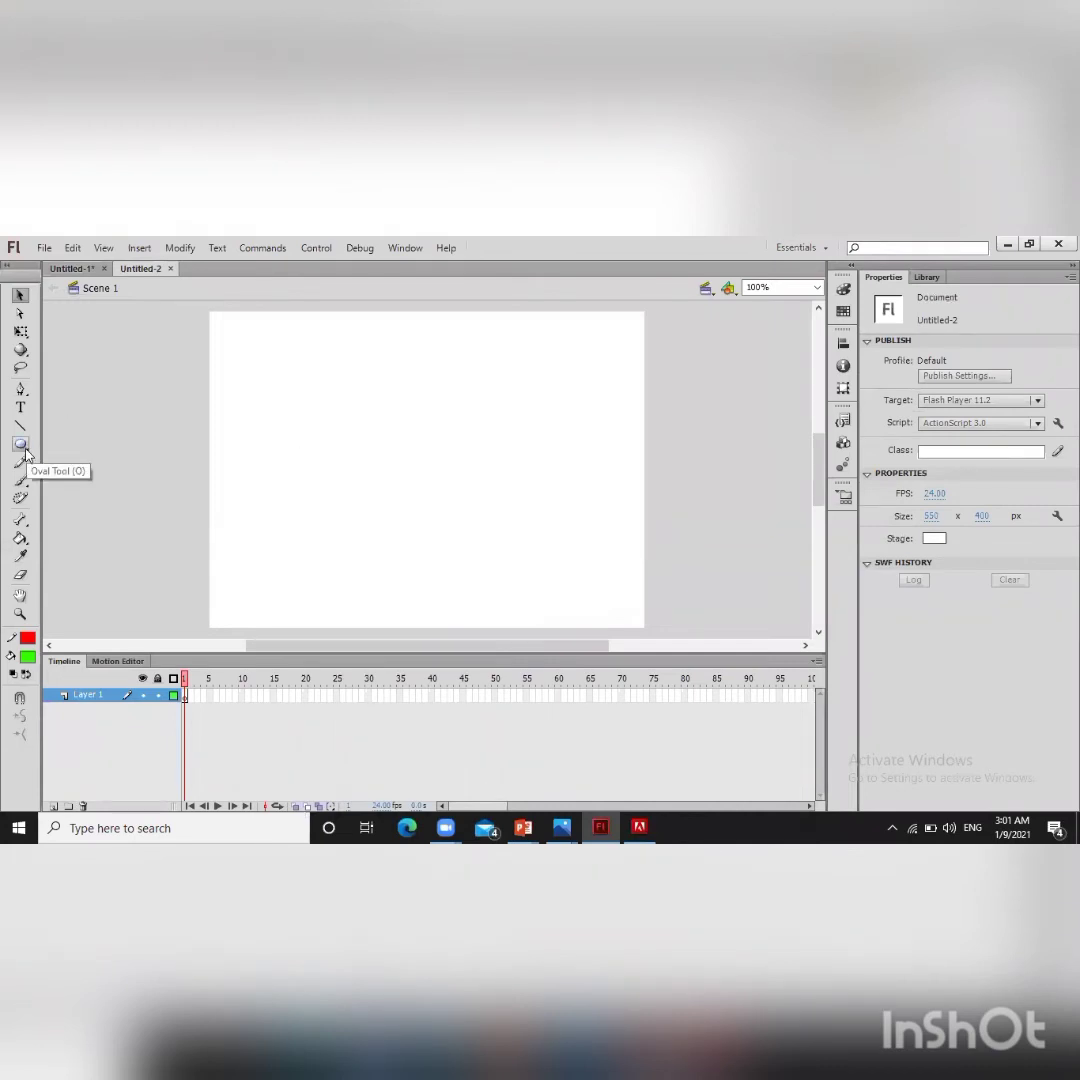
Step: Switch to the Rectangle tool and draw a rectangle about 141 × 102 px in the stage's upper left
left_click(21, 445)
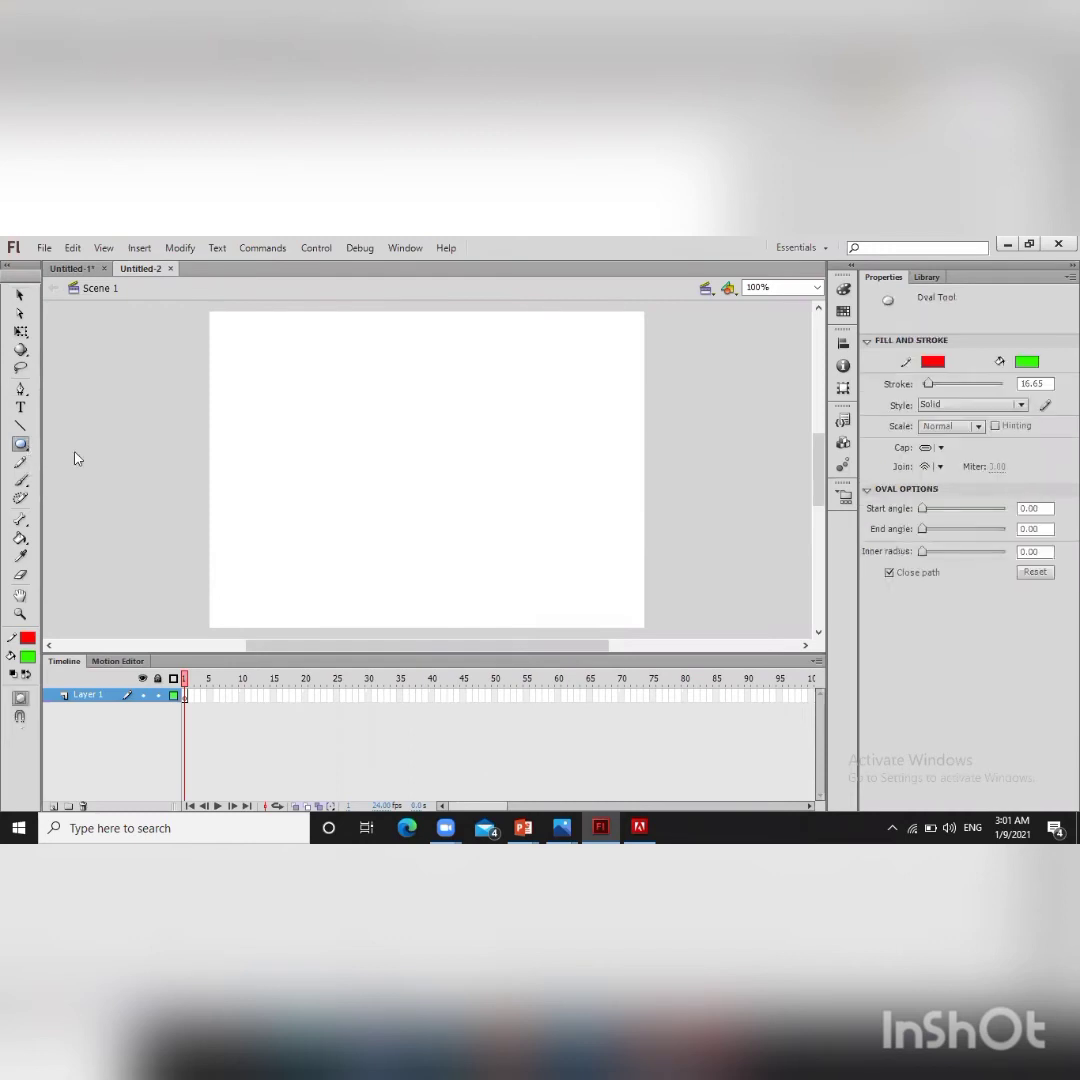
left_click(21, 445)
key("r")
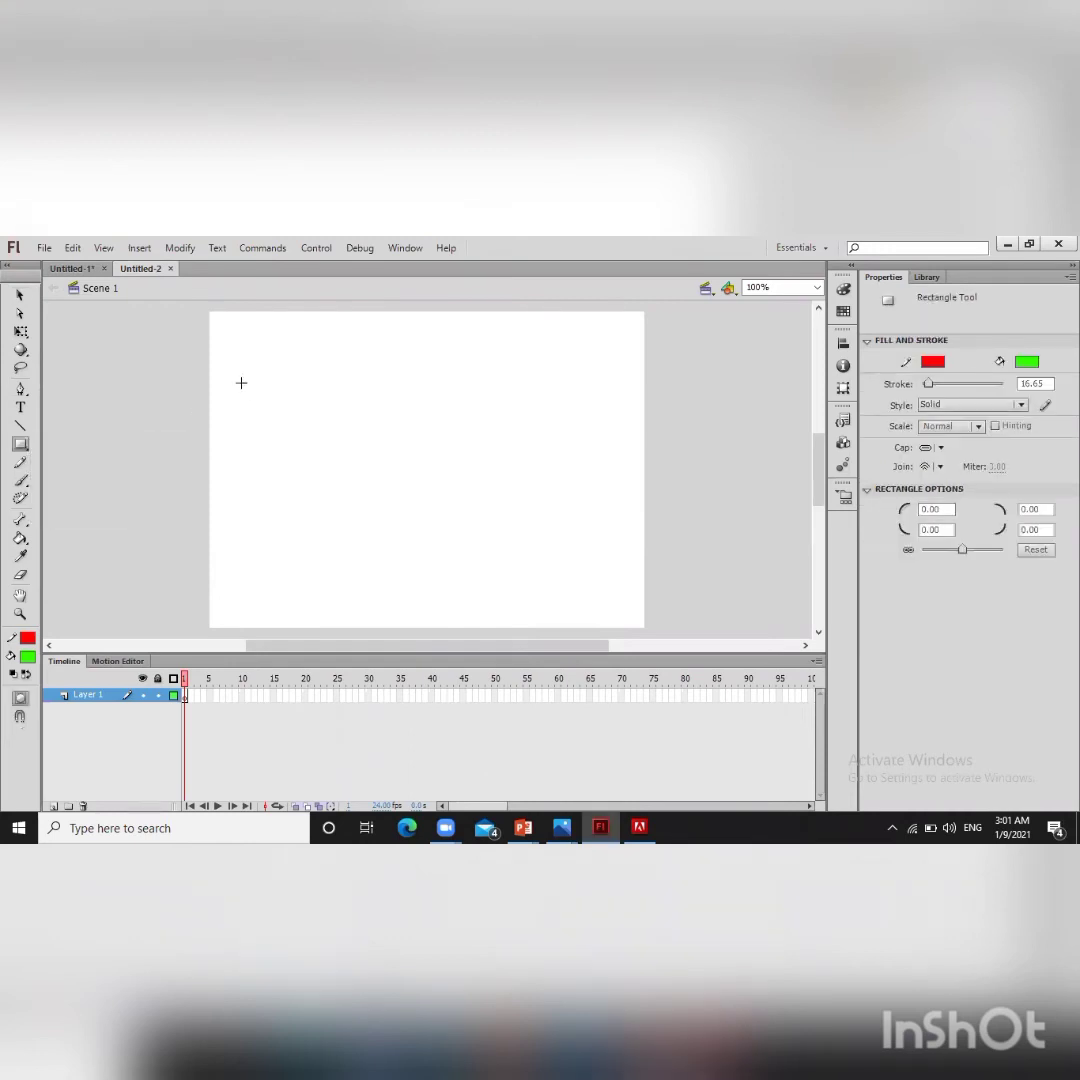
left_click_drag(241, 382, 353, 462)
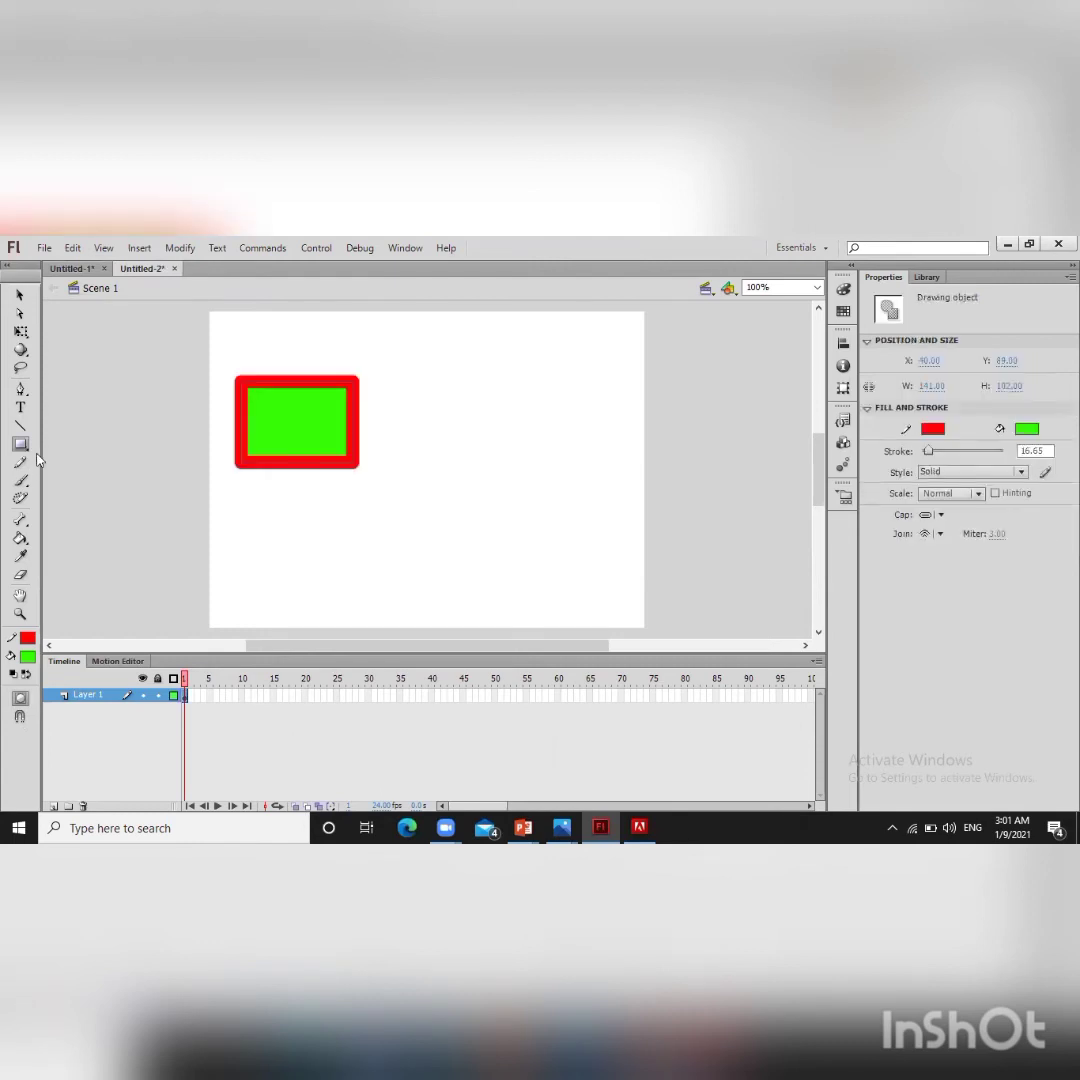
Step: Switch to the Oval tool and set its stroke color to purple
left_click(20, 444)
key("o")
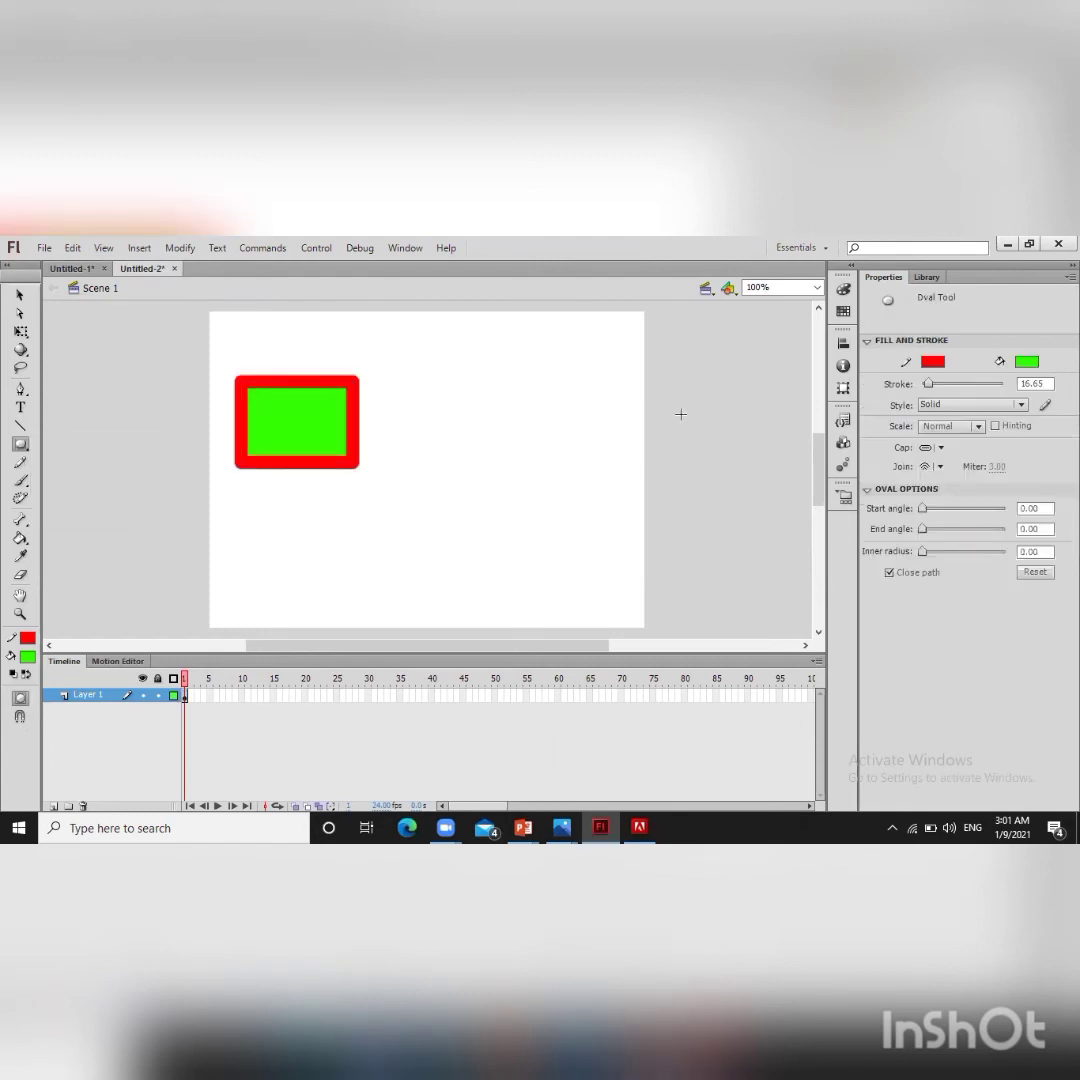
left_click(932, 360)
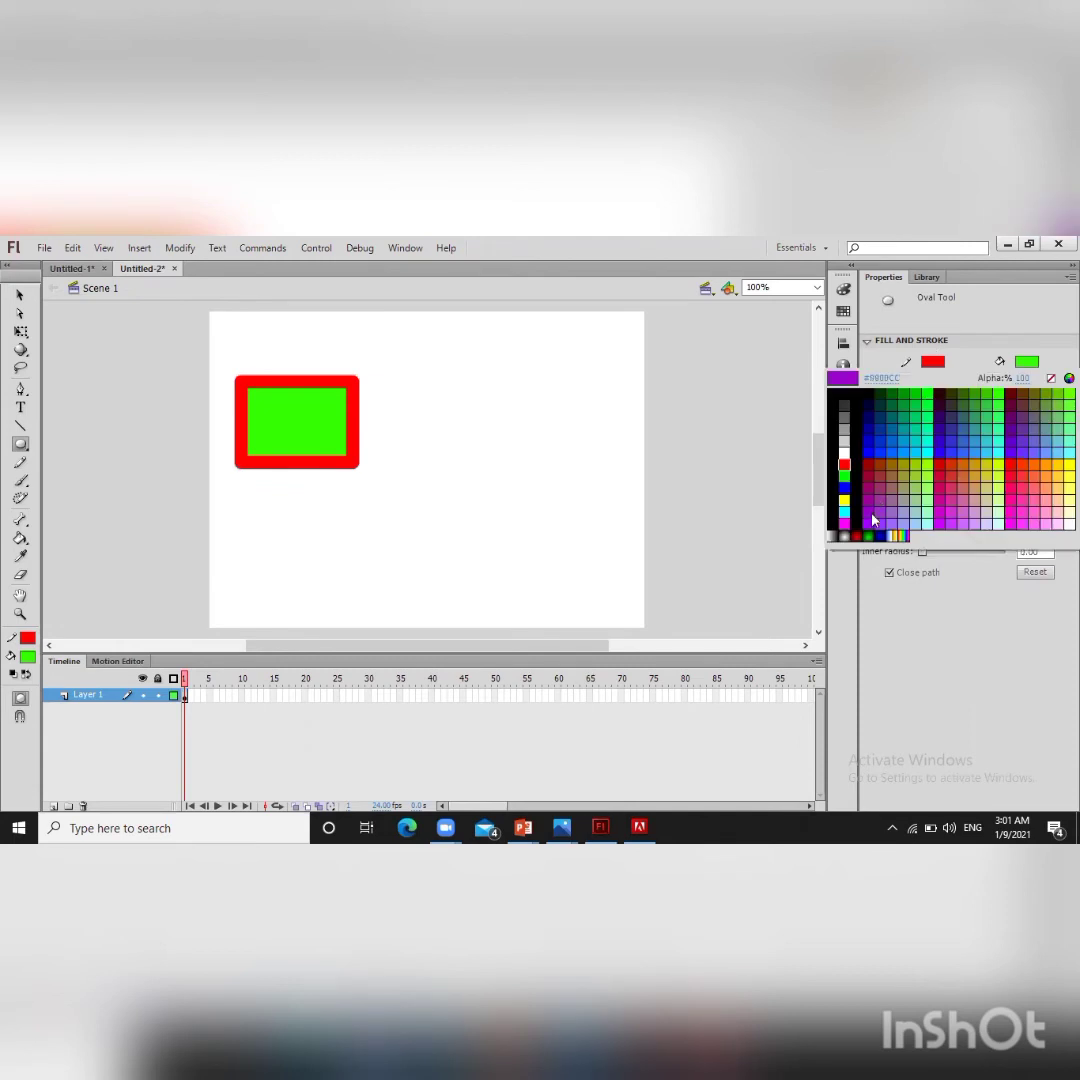
left_click(952, 441)
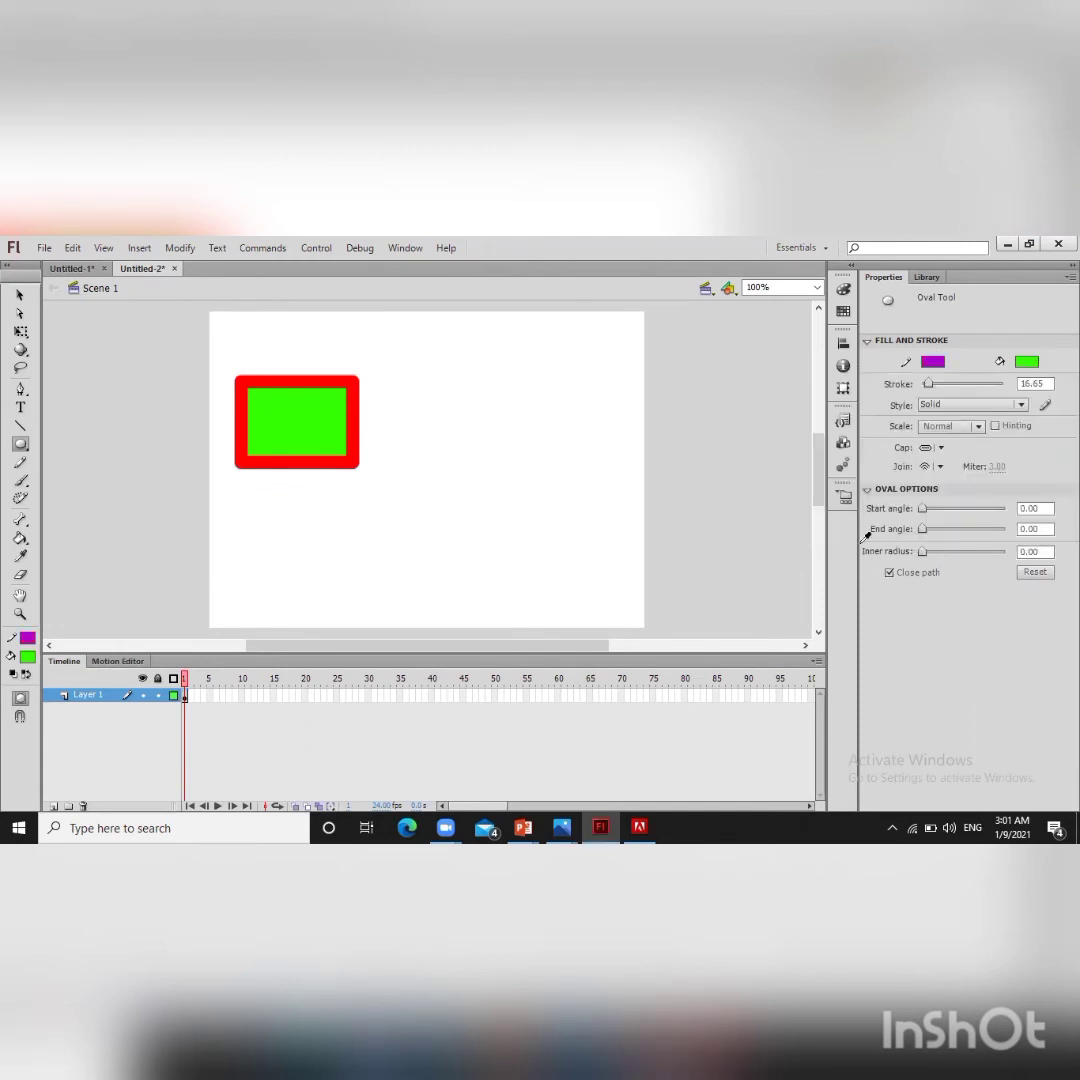
Step: Set the fill to the rainbow gradient and draw an oval about 134 × 80 px right of the rectangle
left_click(1032, 362)
left_click(901, 540)
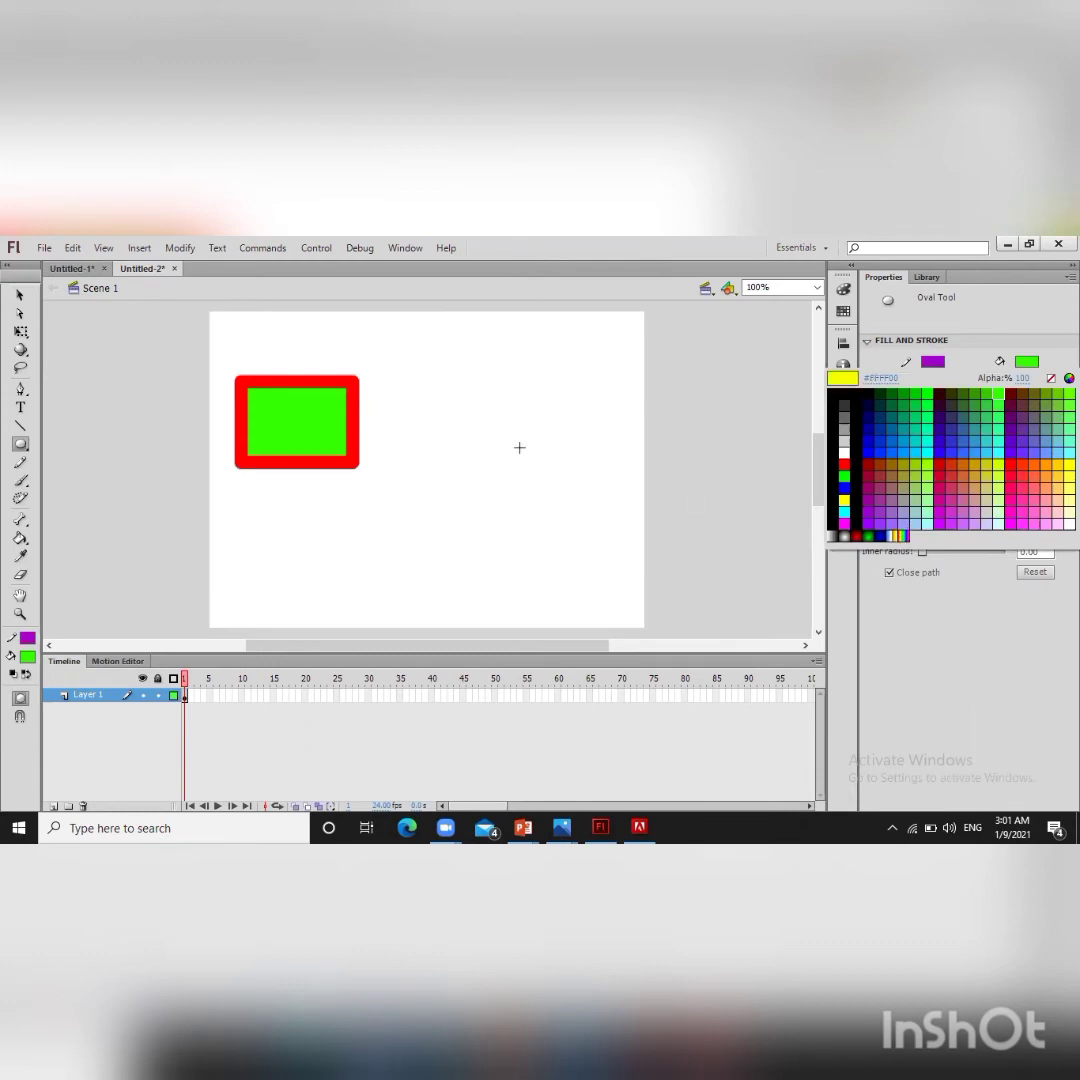
left_click_drag(458, 395, 564, 458)
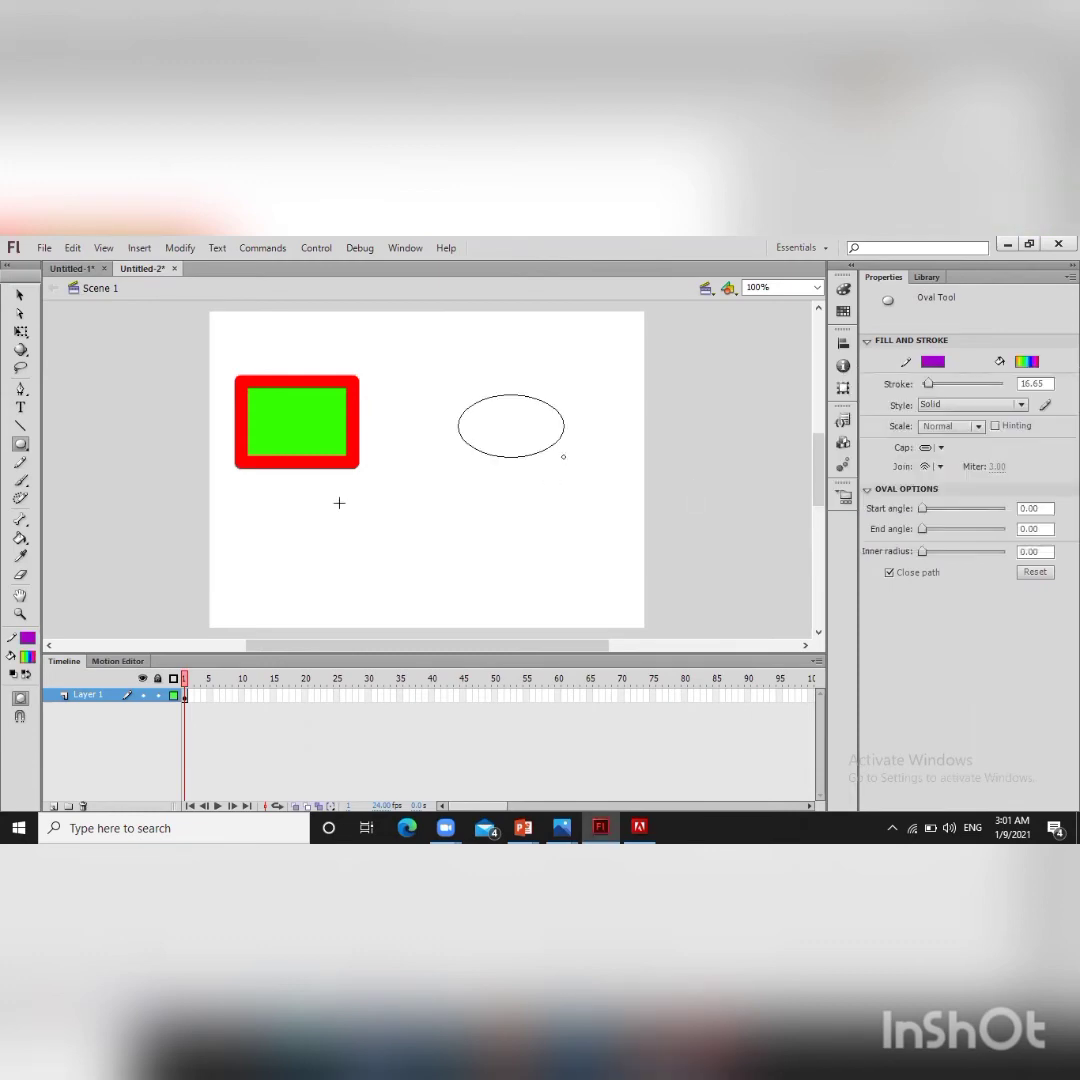
Step: Switch to the PolyStar tool and draw a pentagon about 89 × 91 px below the rectangle and oval
left_click(22, 446)
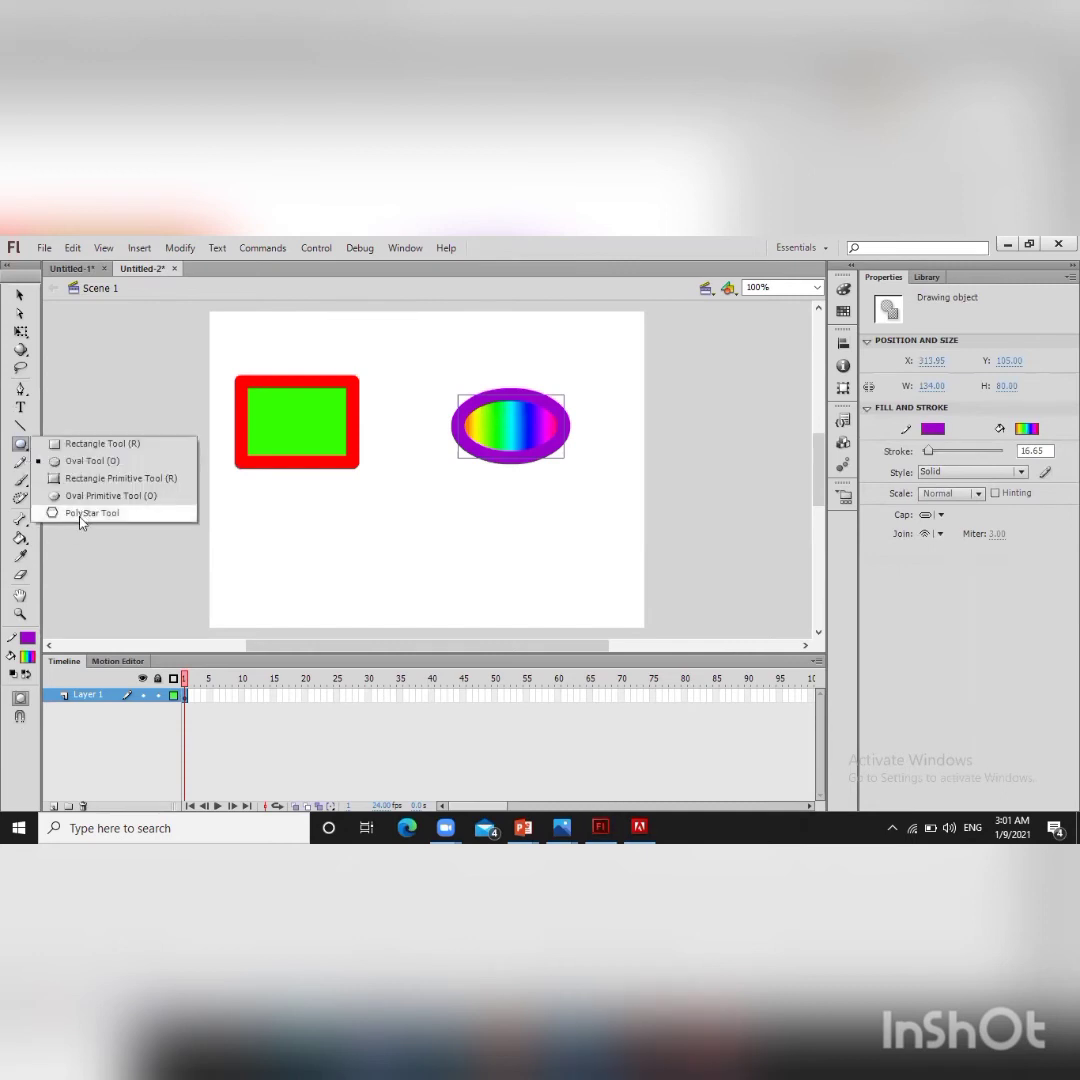
left_click(78, 512)
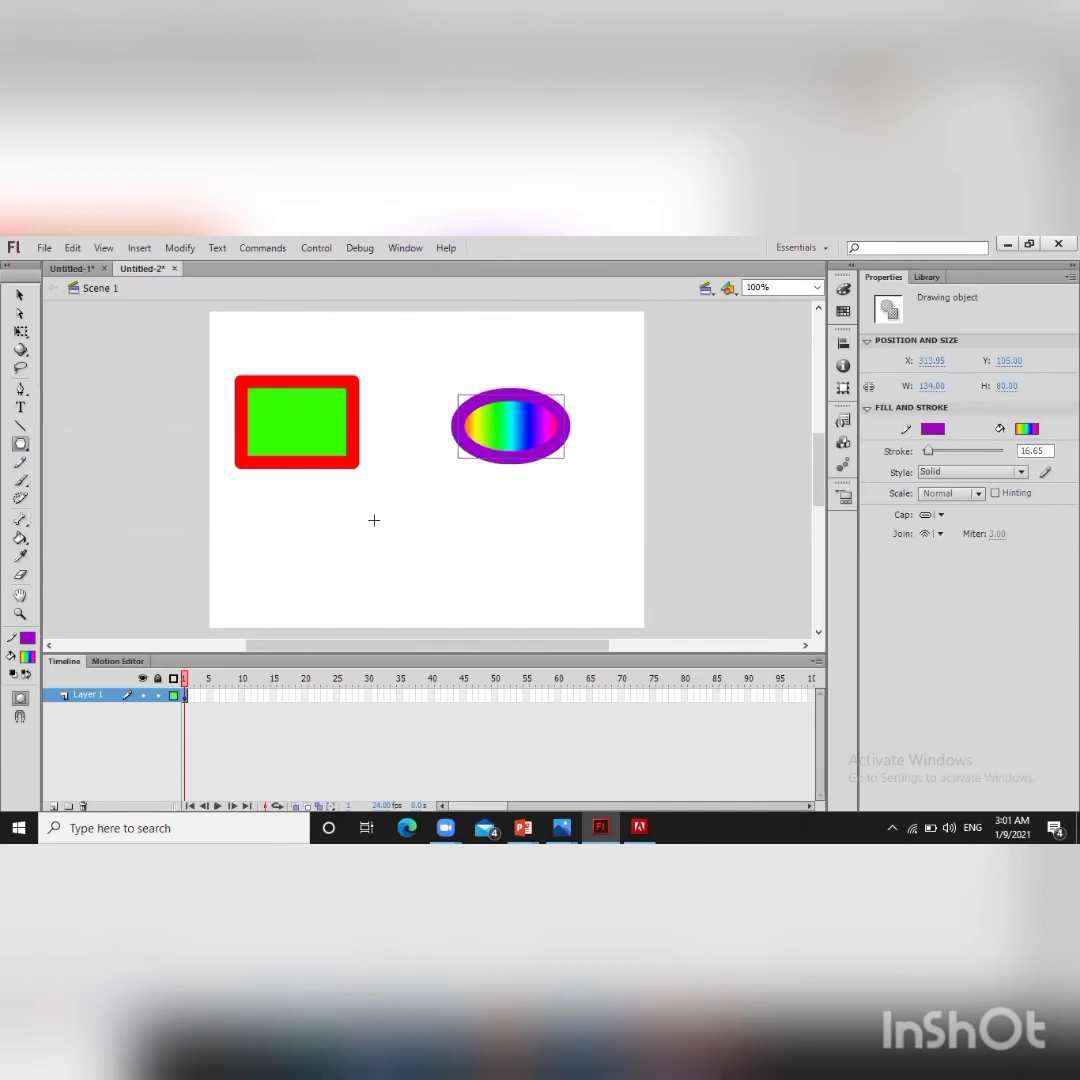
mouse_move(373, 514)
left_mouse_down()
mouse_move(465, 591)
mouse_move(394, 528)
mouse_move(405, 522)
left_mouse_up()
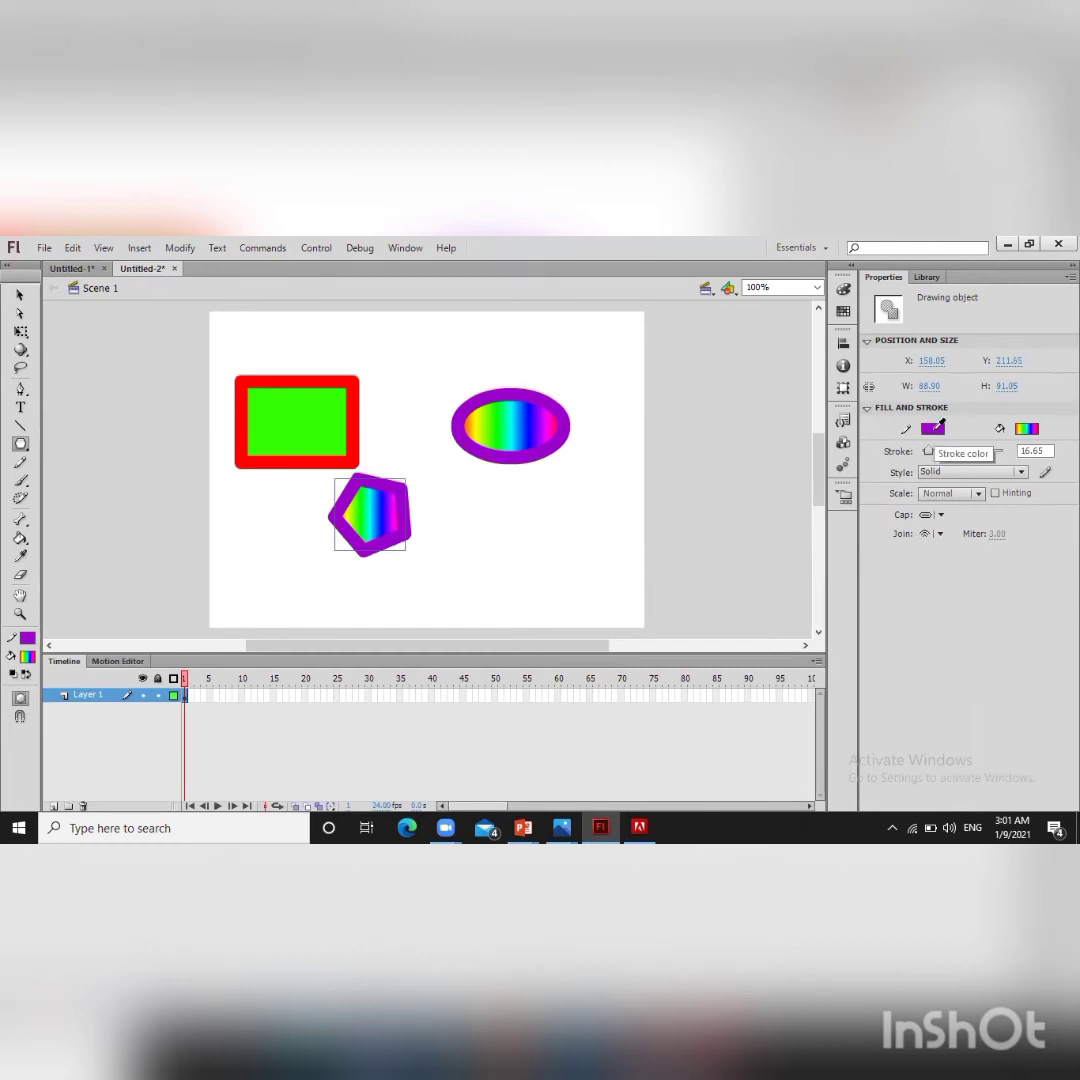
Step: Try different stroke and fill colors on the pentagon, including a dark magenta stroke and green and brown fills
left_click(933, 431)
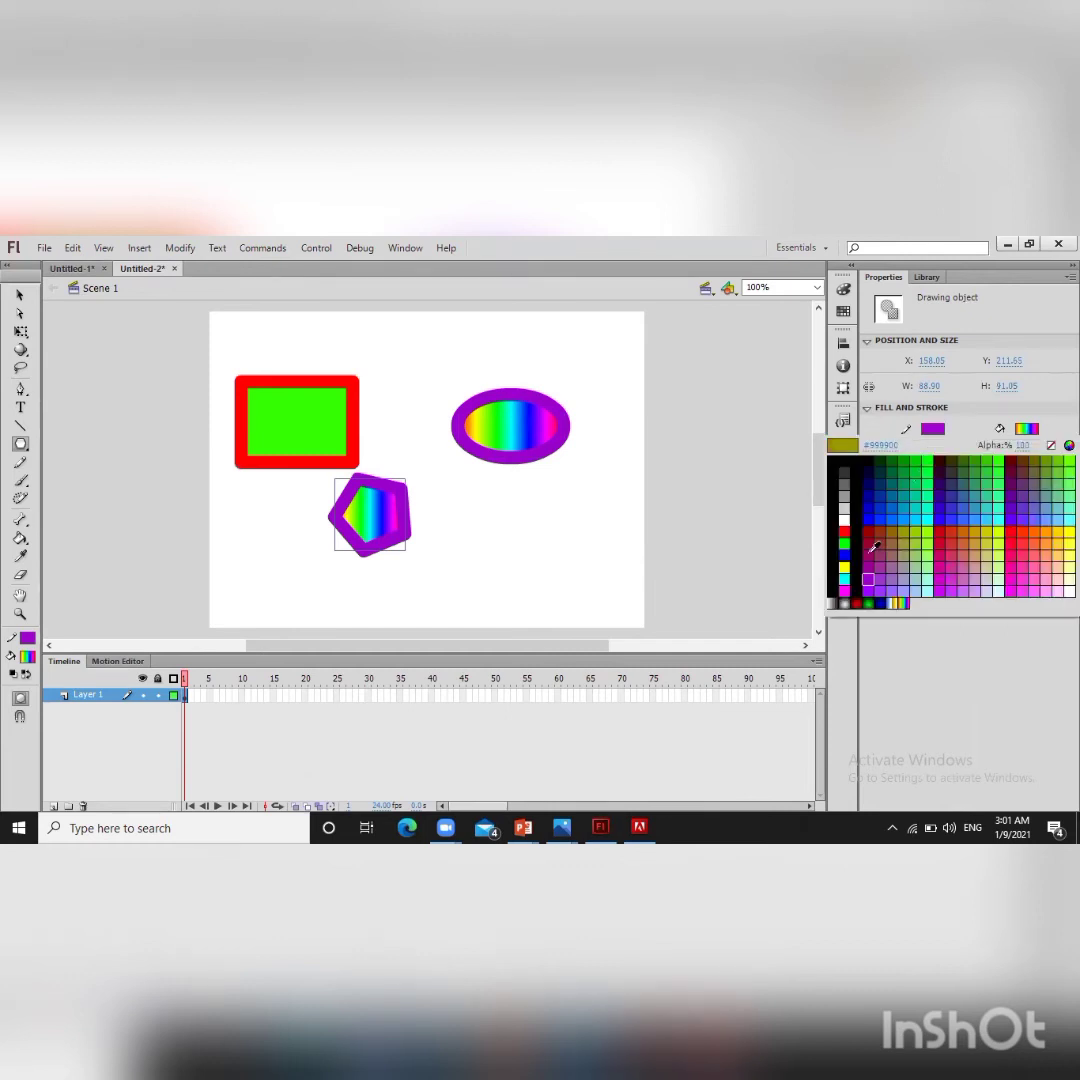
left_click(1020, 430)
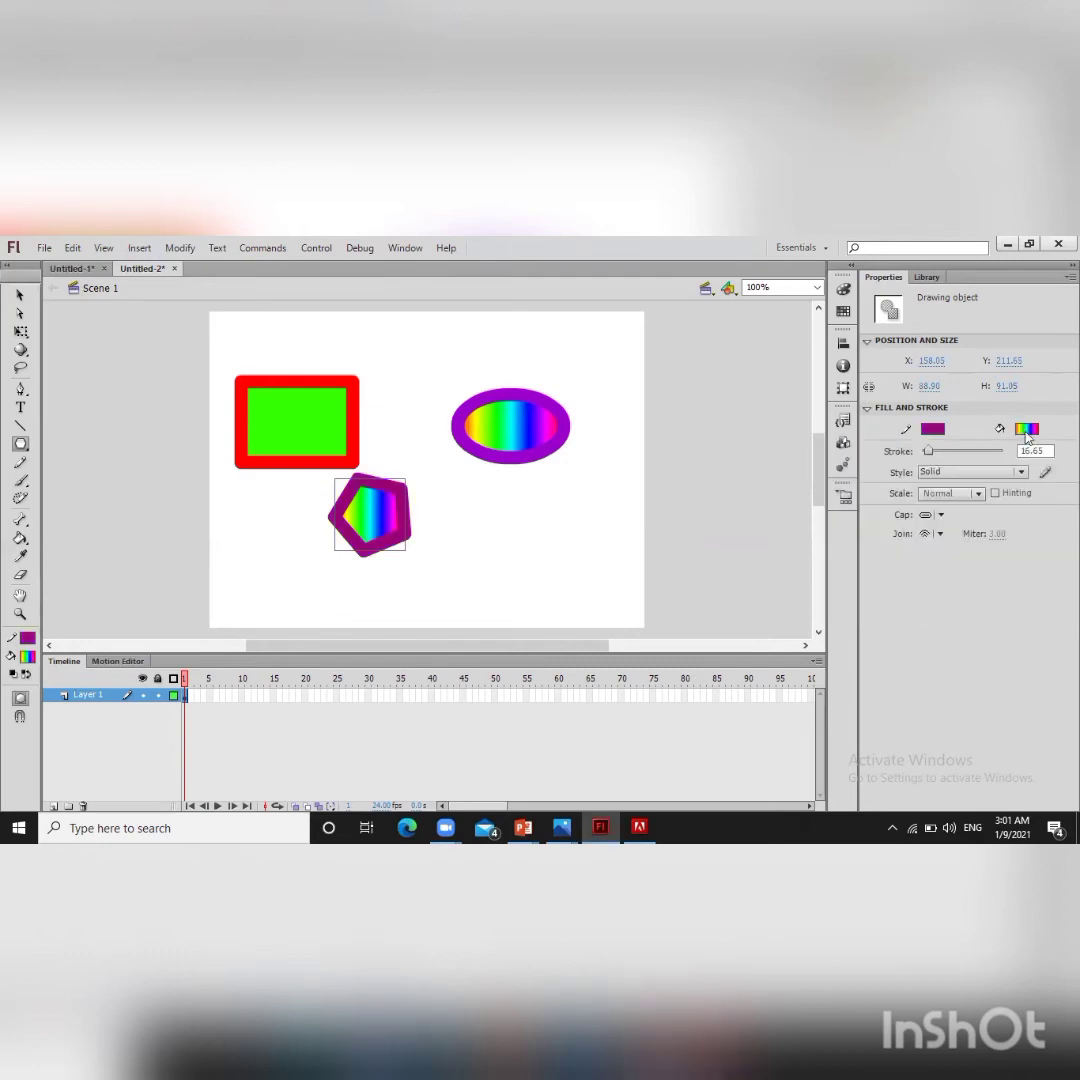
left_click(1024, 430)
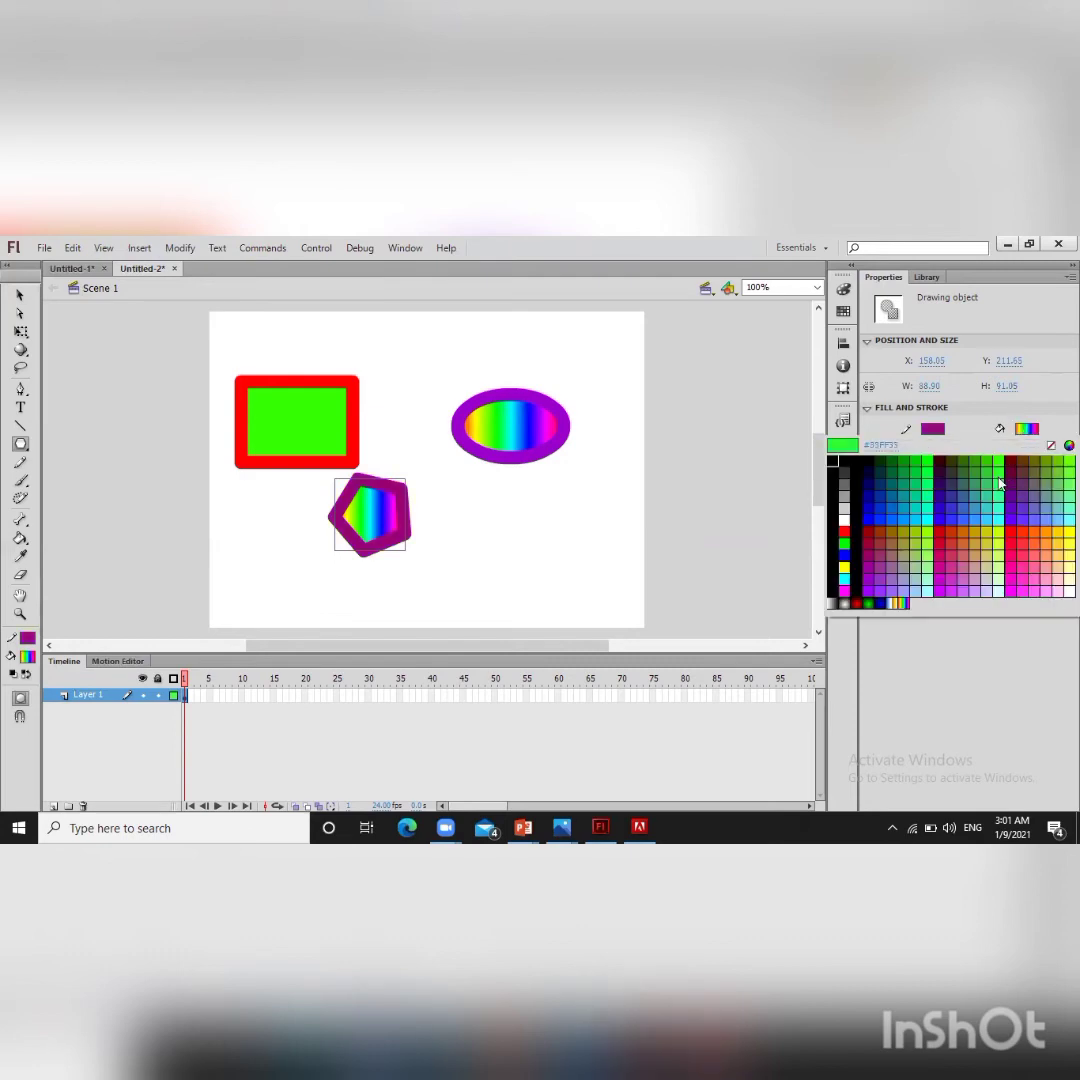
left_click(1000, 484)
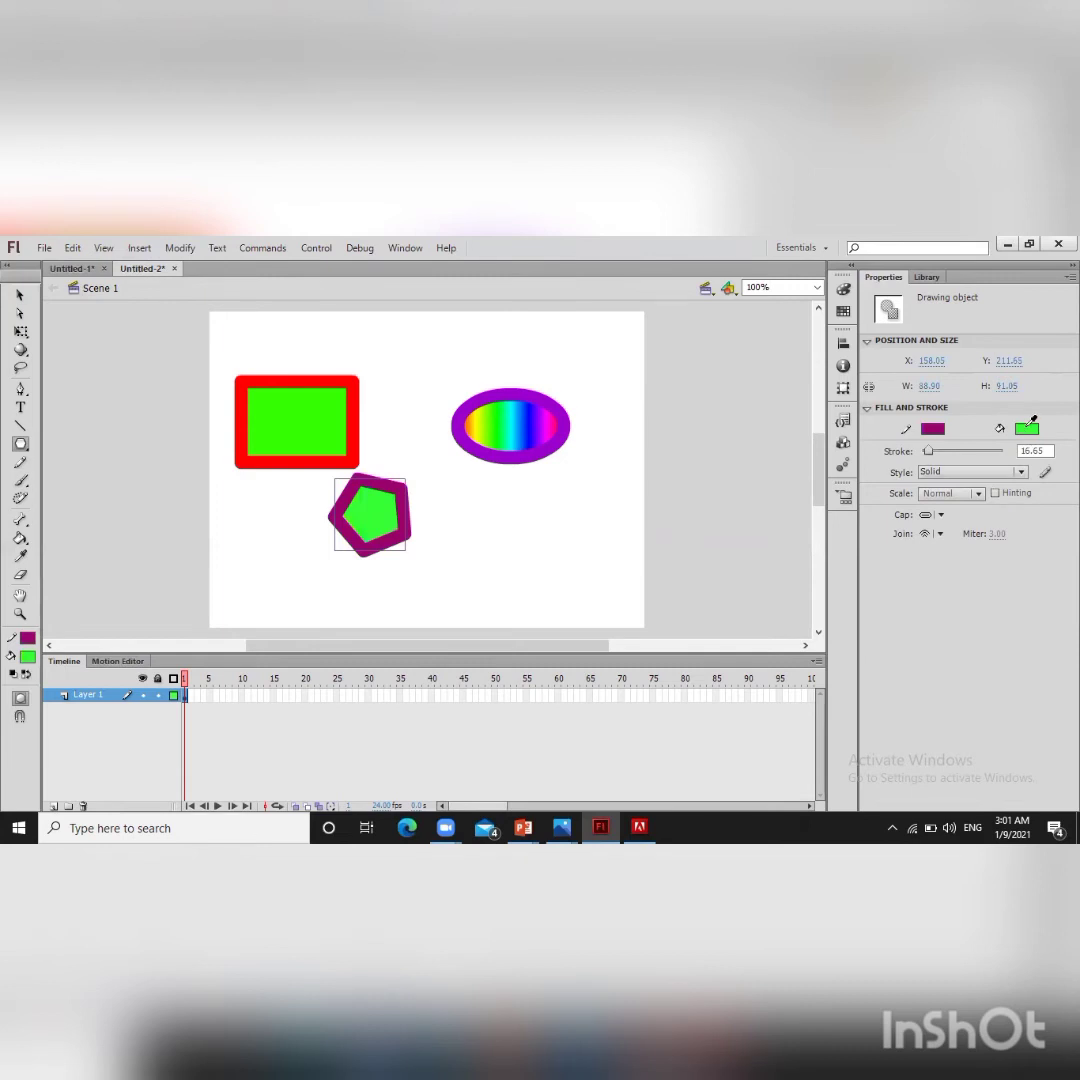
left_click(1027, 430)
left_click(1002, 466)
left_click(1027, 429)
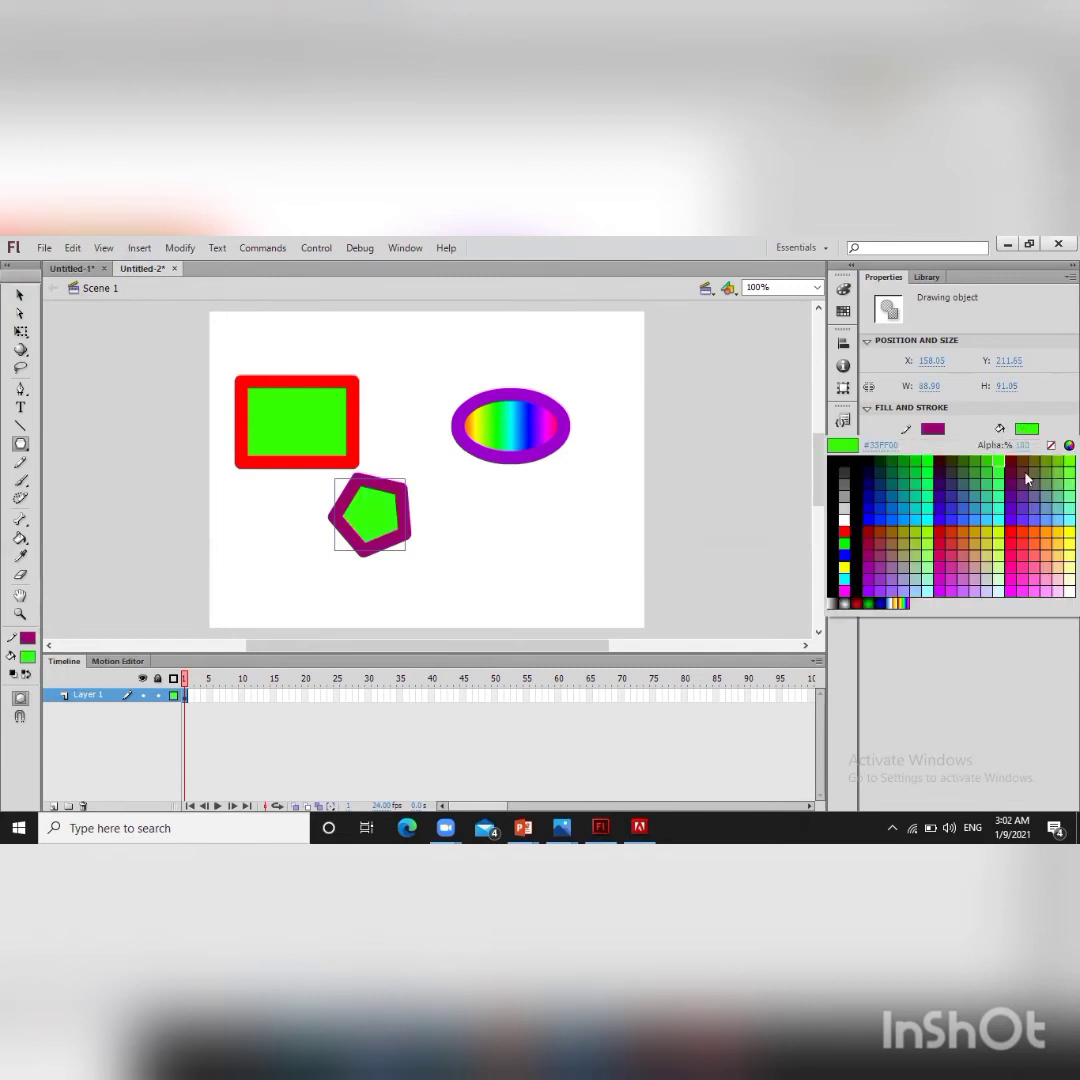
left_click(955, 458)
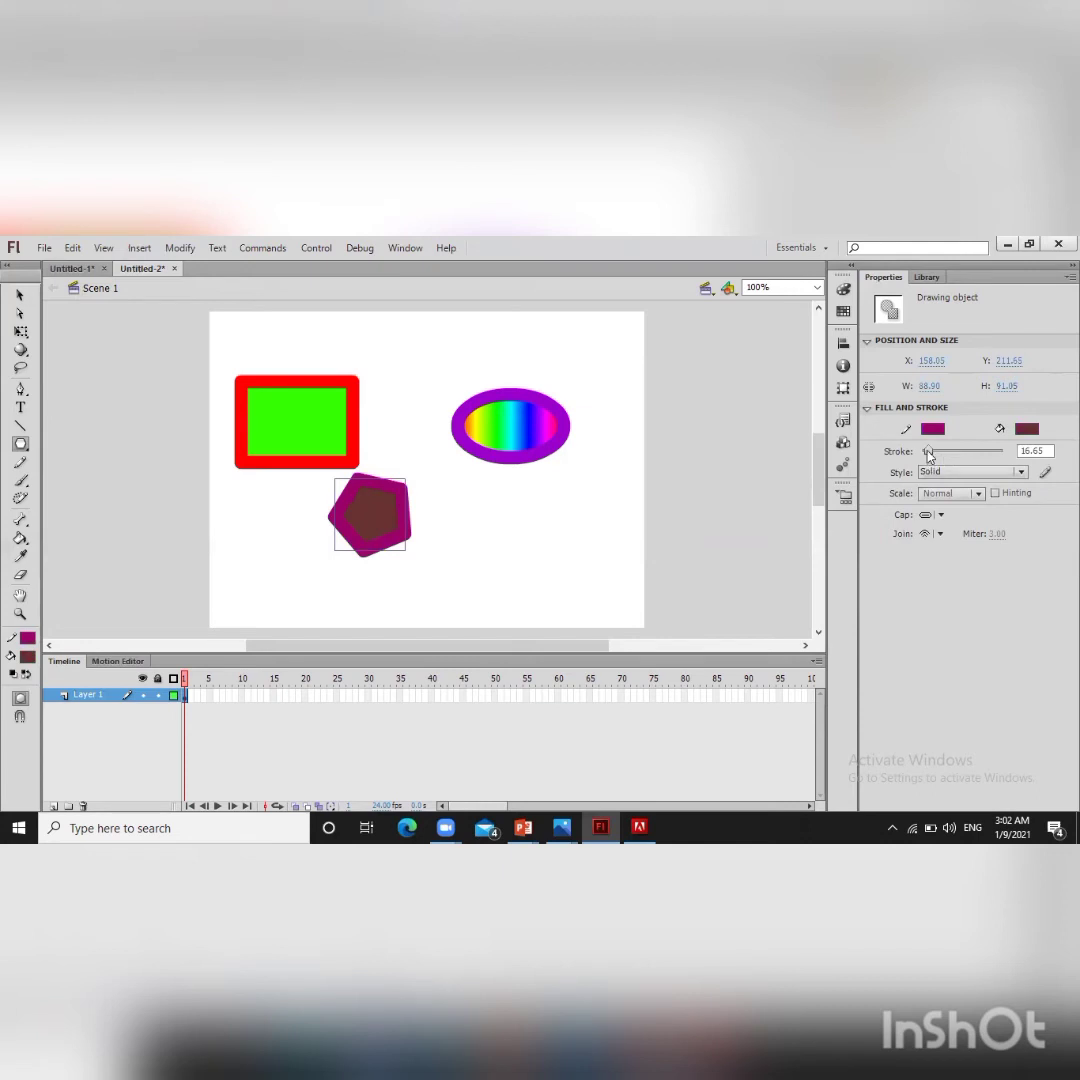
Step: Set the pentagon's stroke width to 12.70, its stroke color to dark blue and its fill to dark green
left_click_drag(929, 455, 928, 456)
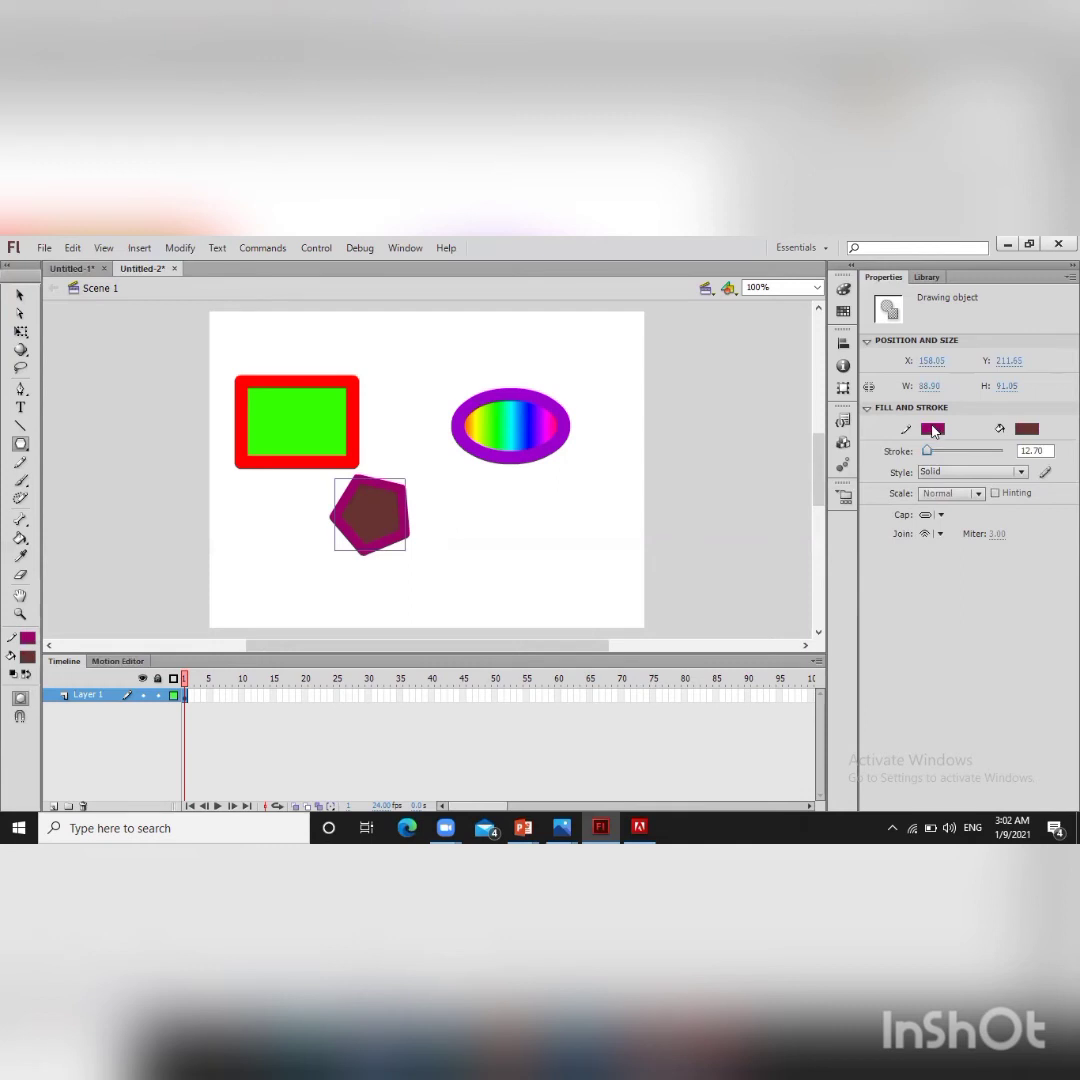
left_click(934, 435)
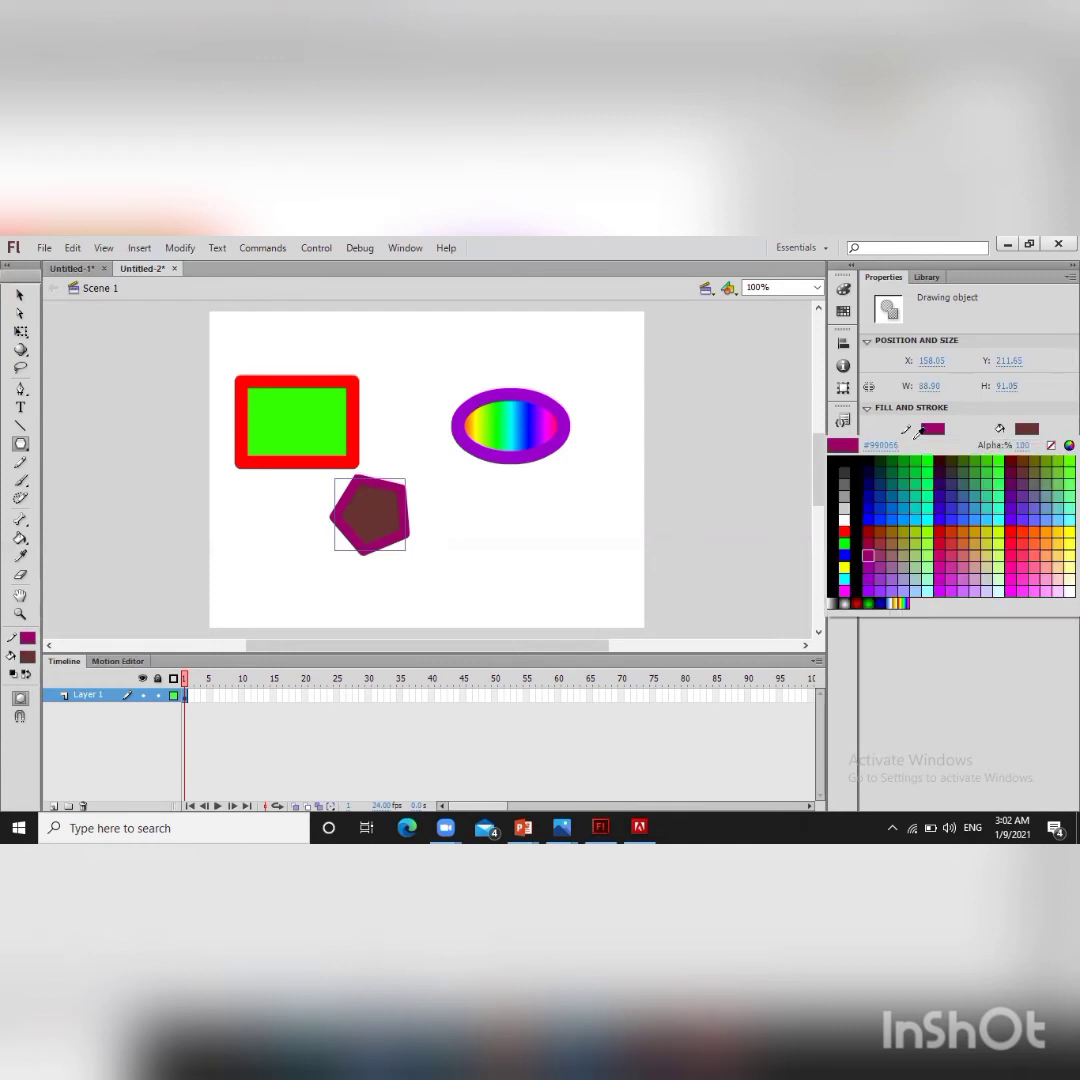
left_click(885, 483)
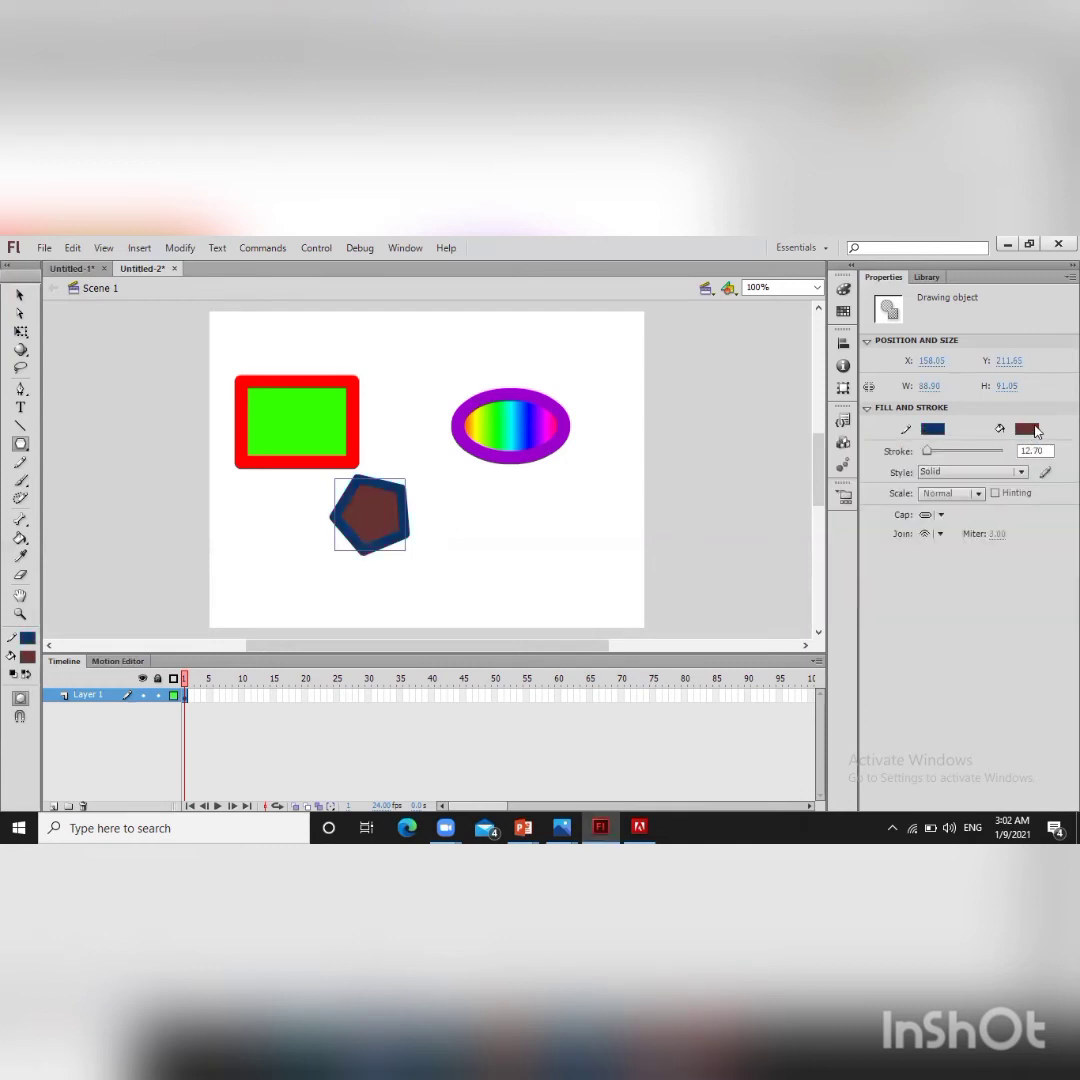
left_click(1030, 429)
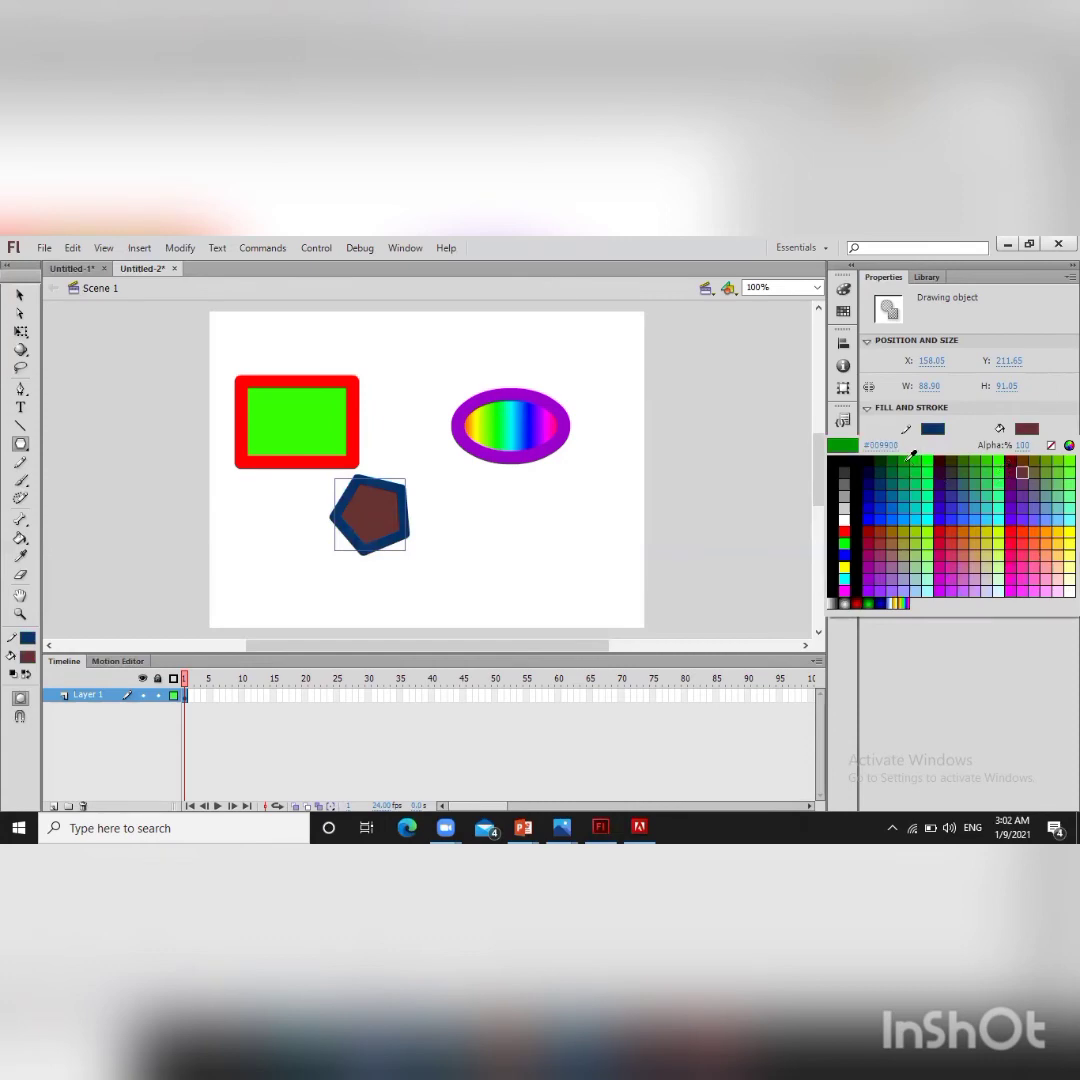
left_click(910, 458)
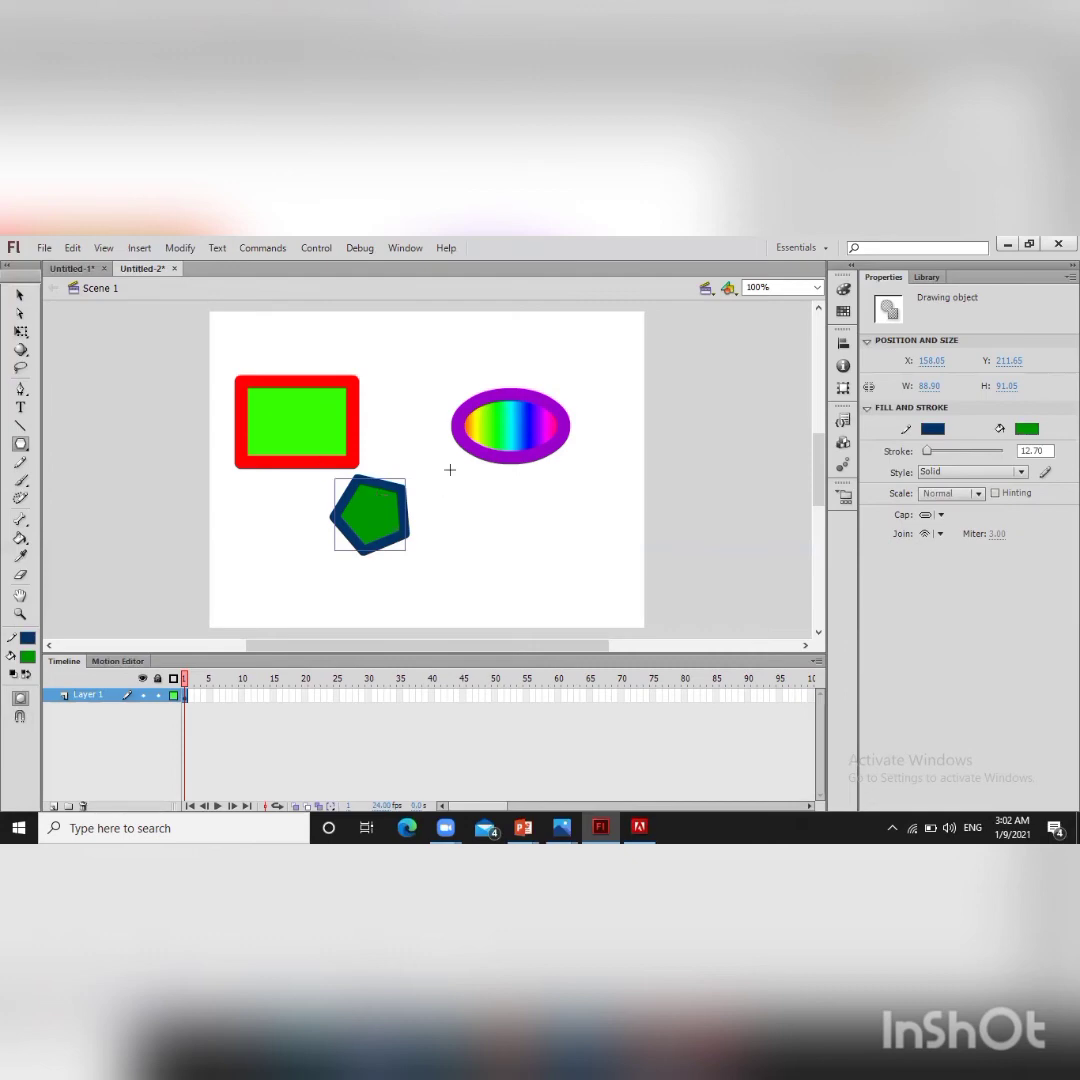
Step: Select the rectangle, oval and pentagon together and move them about 40 px down and to the right
left_click(19, 297)
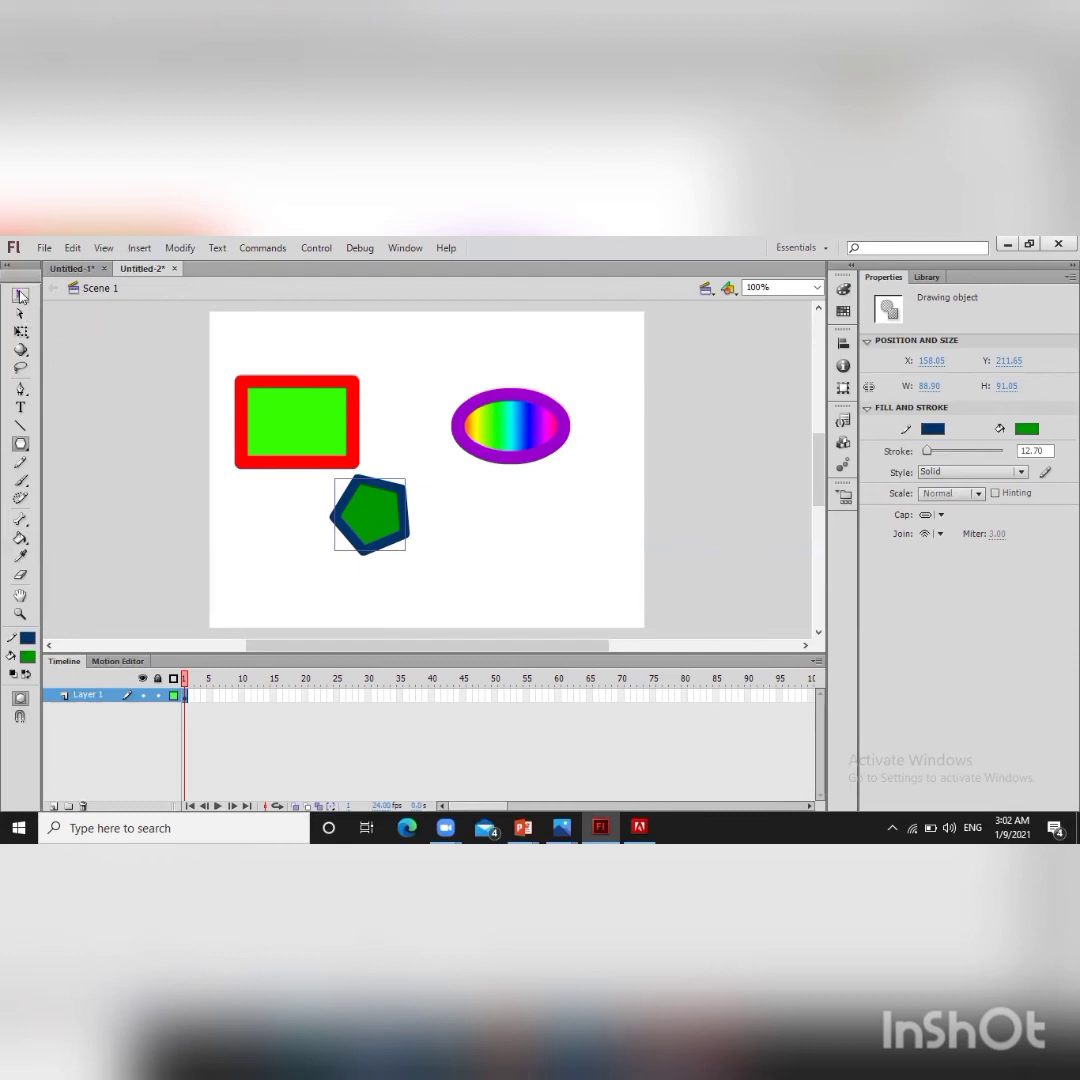
left_click(303, 415, "shift")
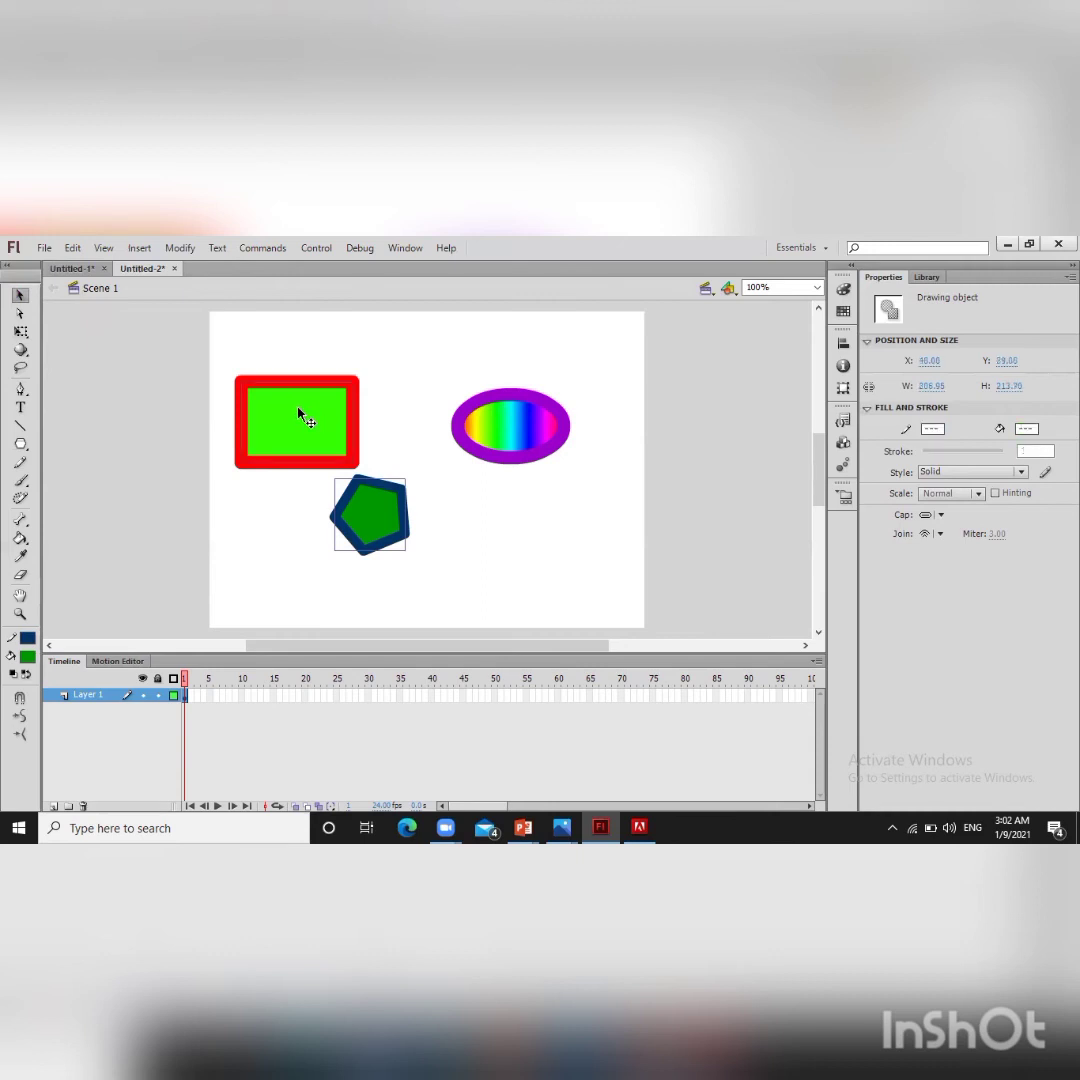
left_click(518, 425, "shift")
left_click_drag(243, 378, 285, 425)
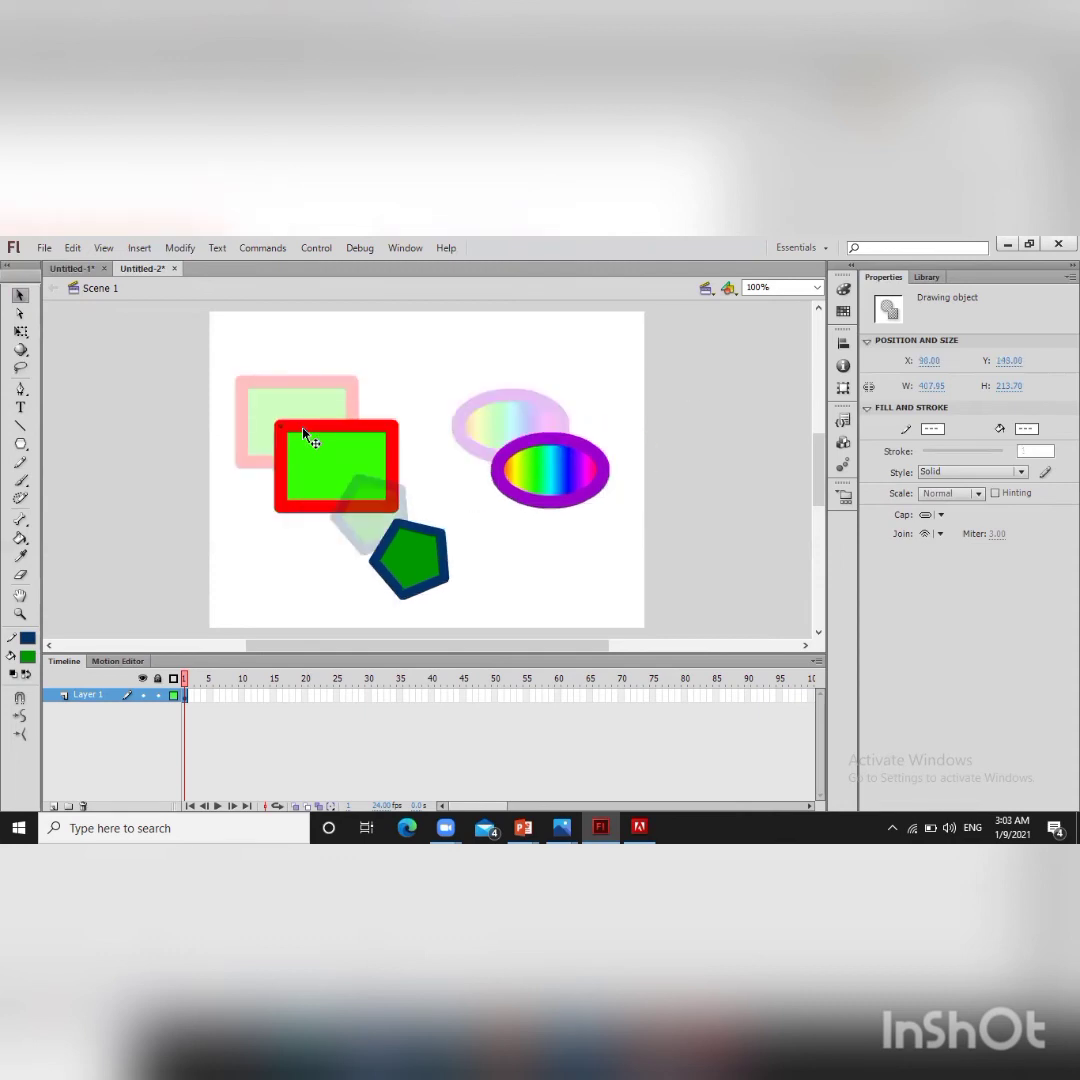
Step: Give all three selected shapes a red radial gradient stroke and a red fill
left_click(932, 429)
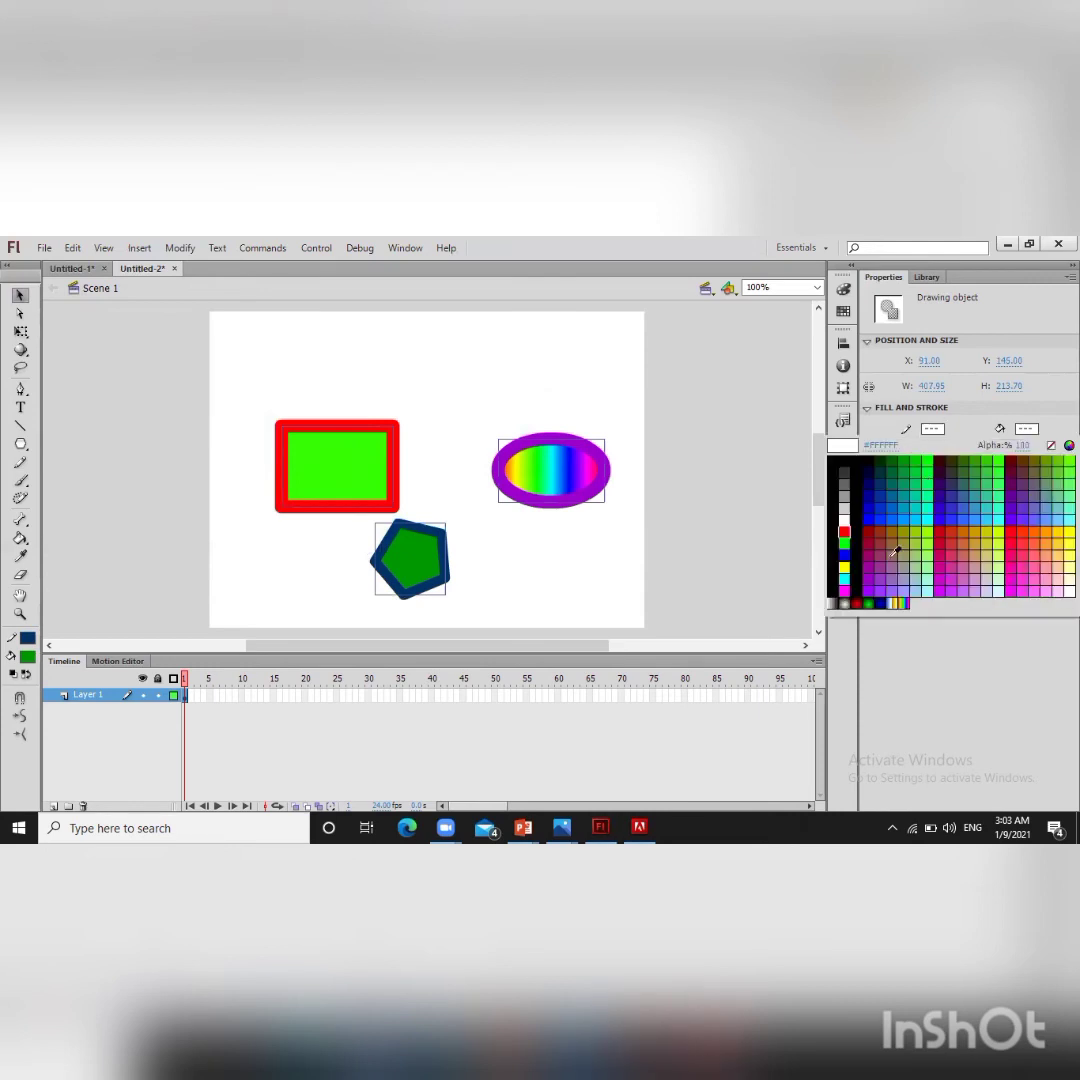
left_click(857, 603)
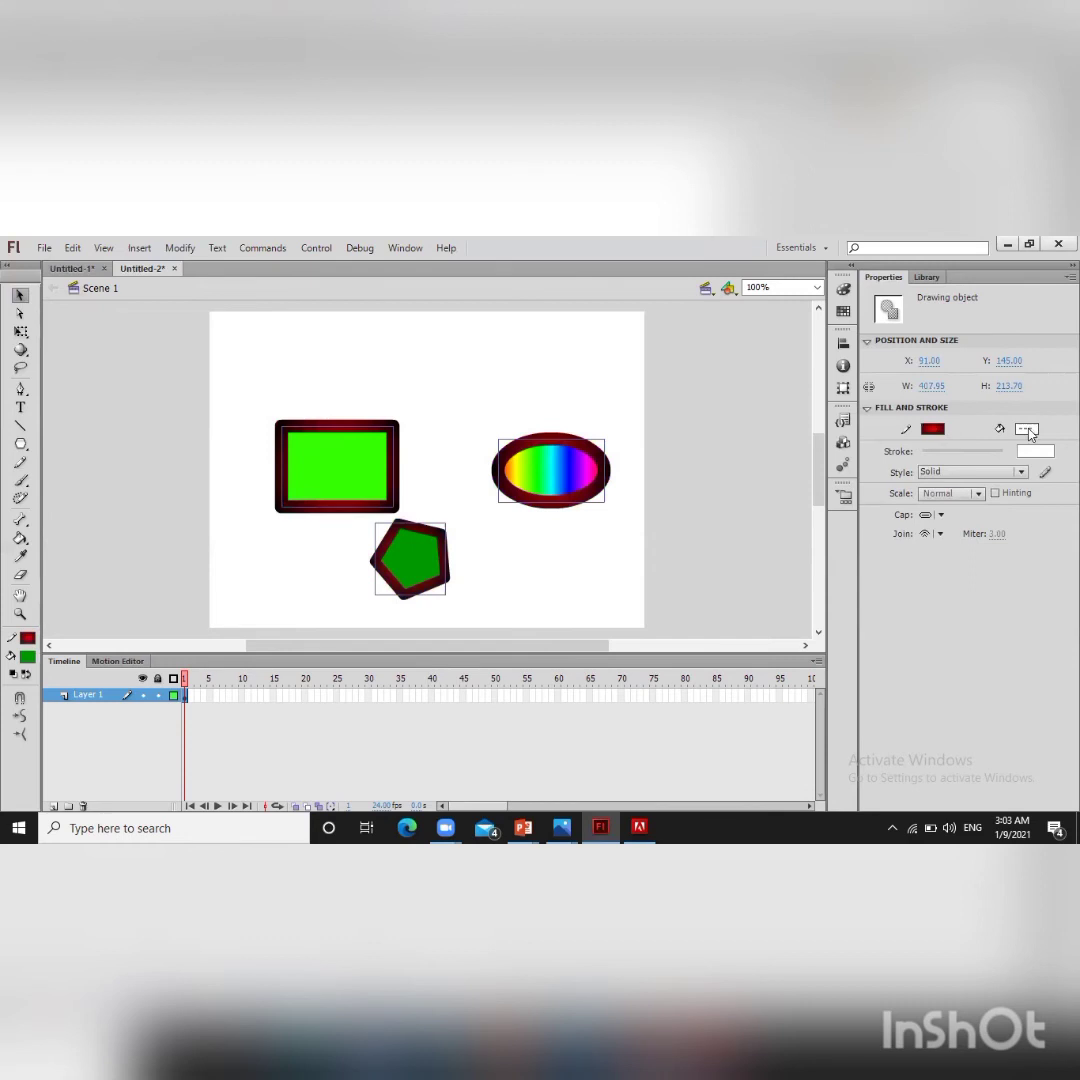
left_click(1030, 426)
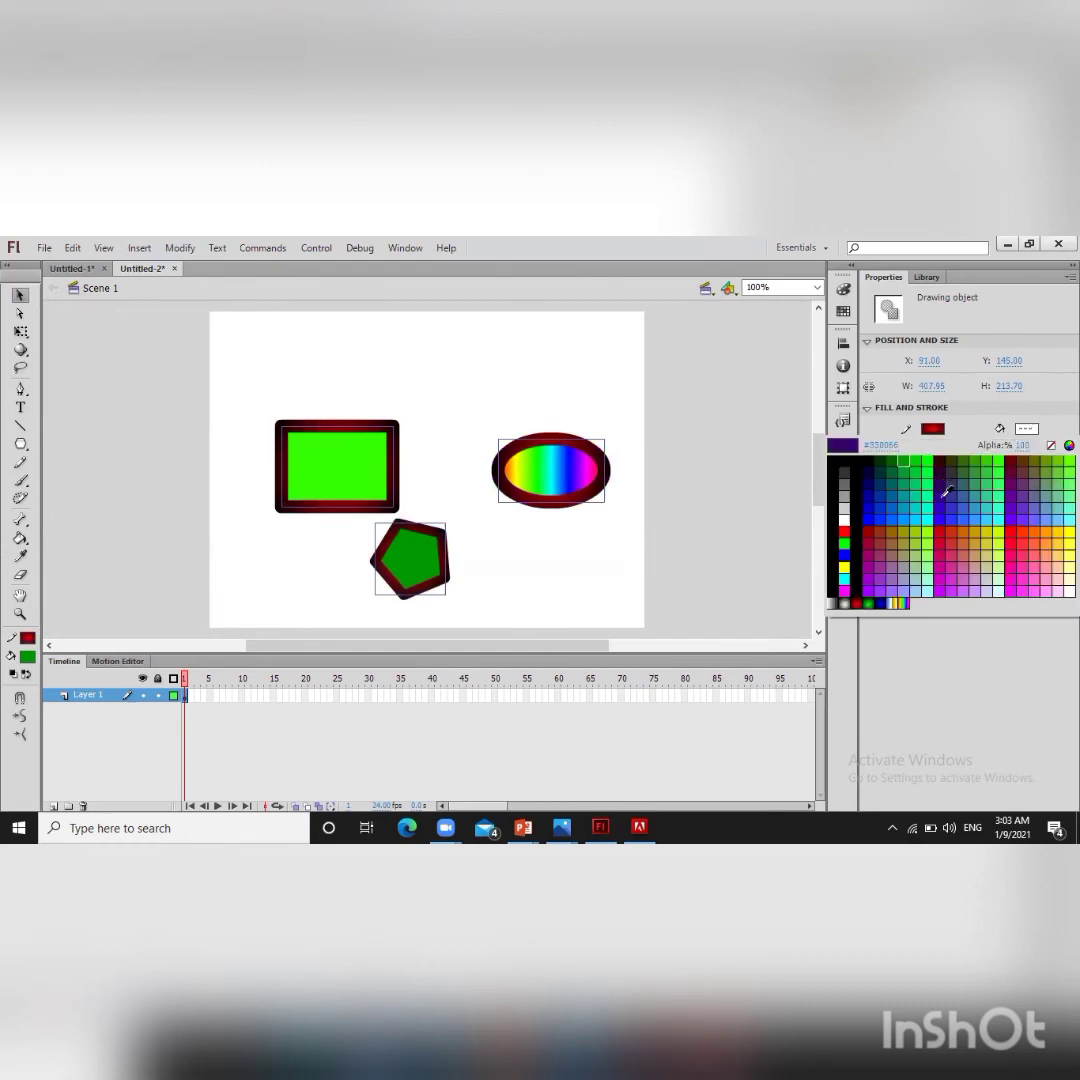
left_click(945, 505)
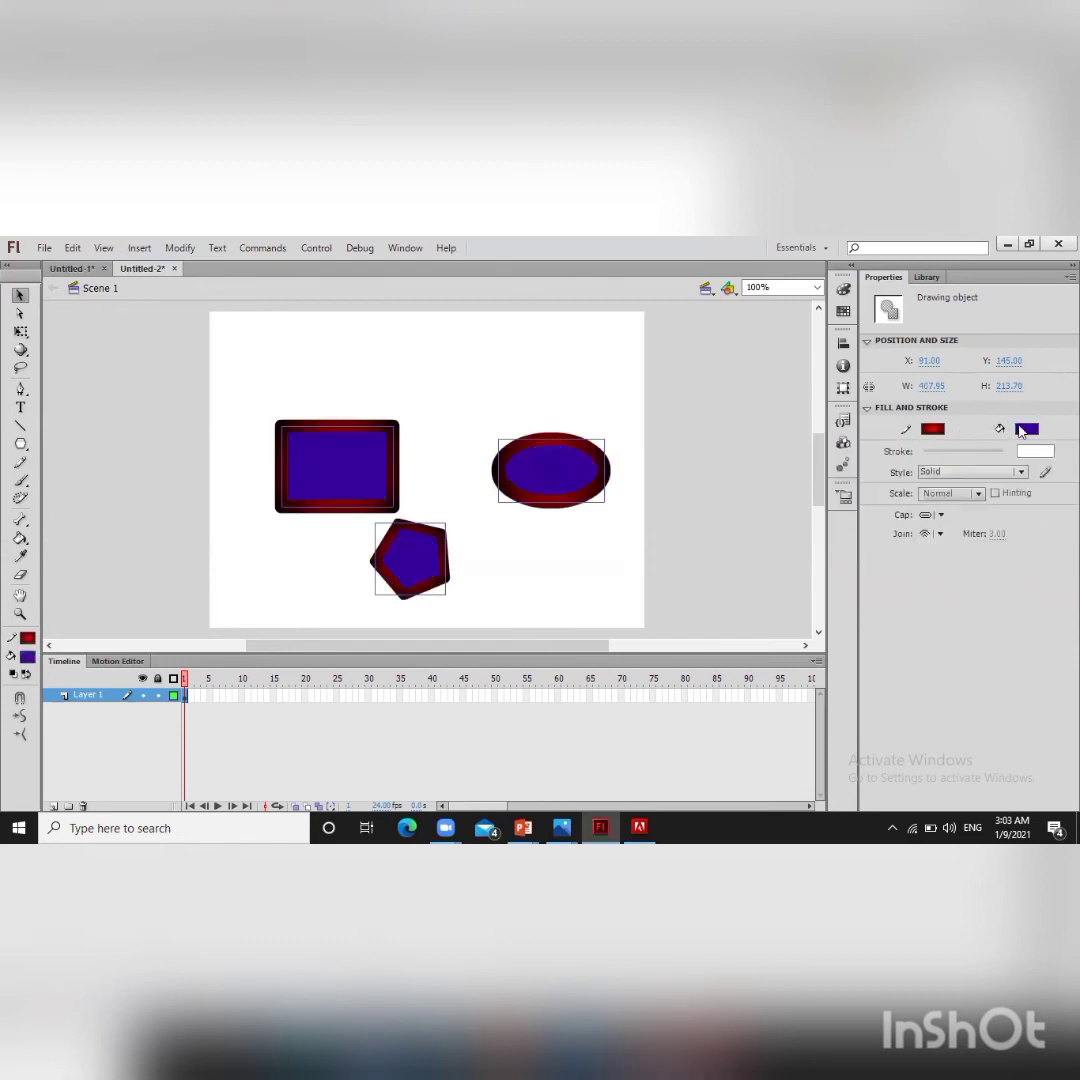
left_click(1030, 425)
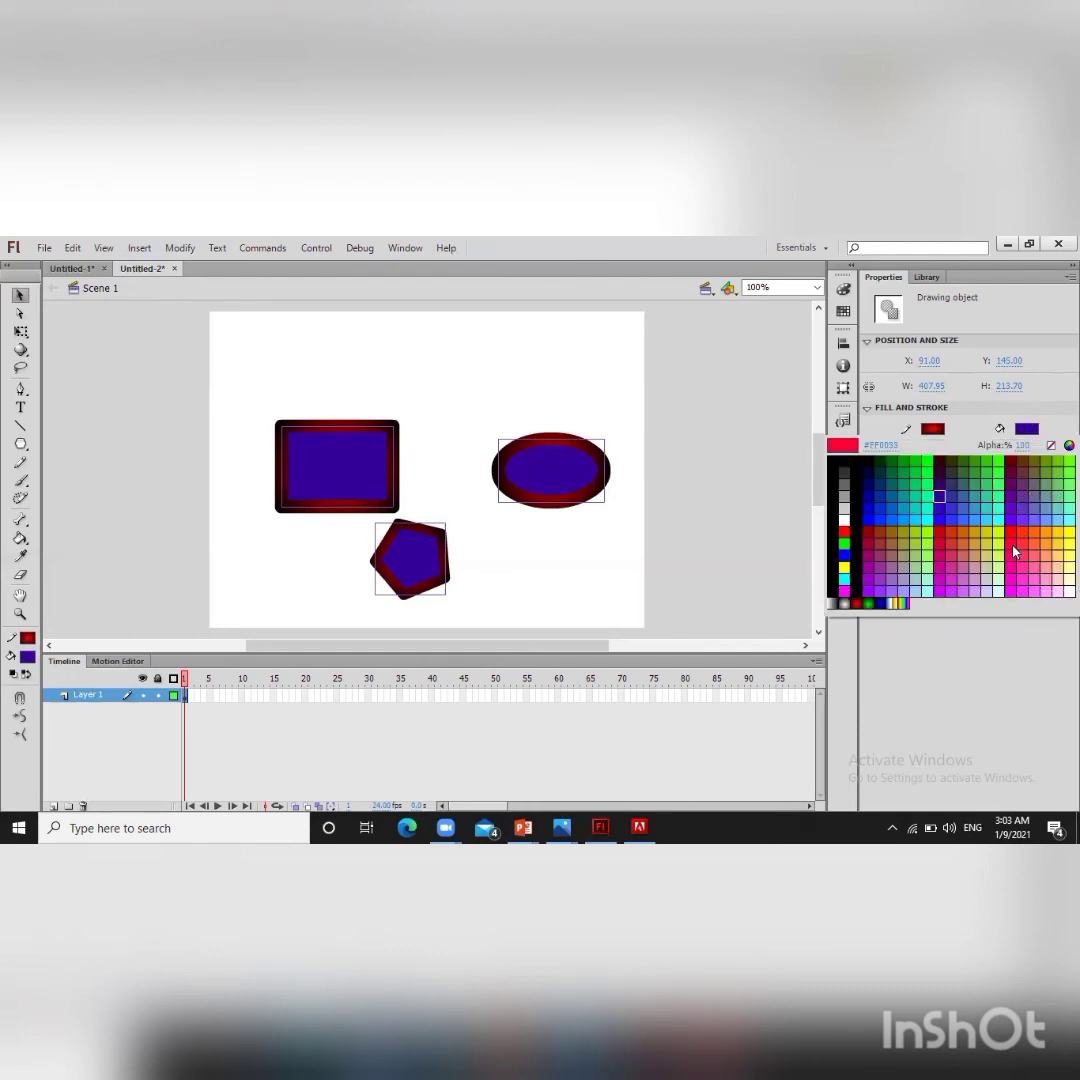
left_click(1013, 551)
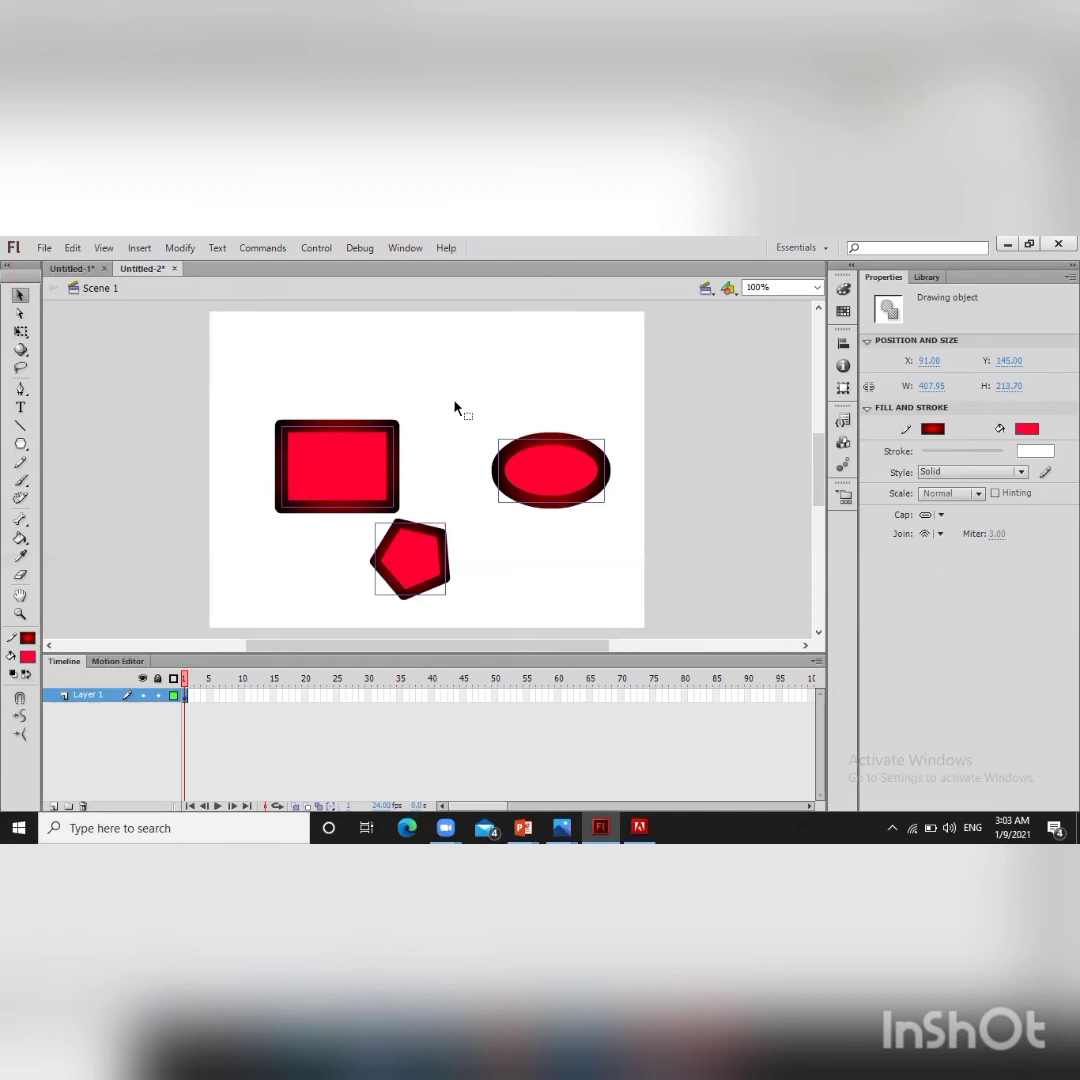
Step: Select the rectangle with the Selection tool and open its drawing object for editing
left_click(21, 296)
left_click(581, 570)
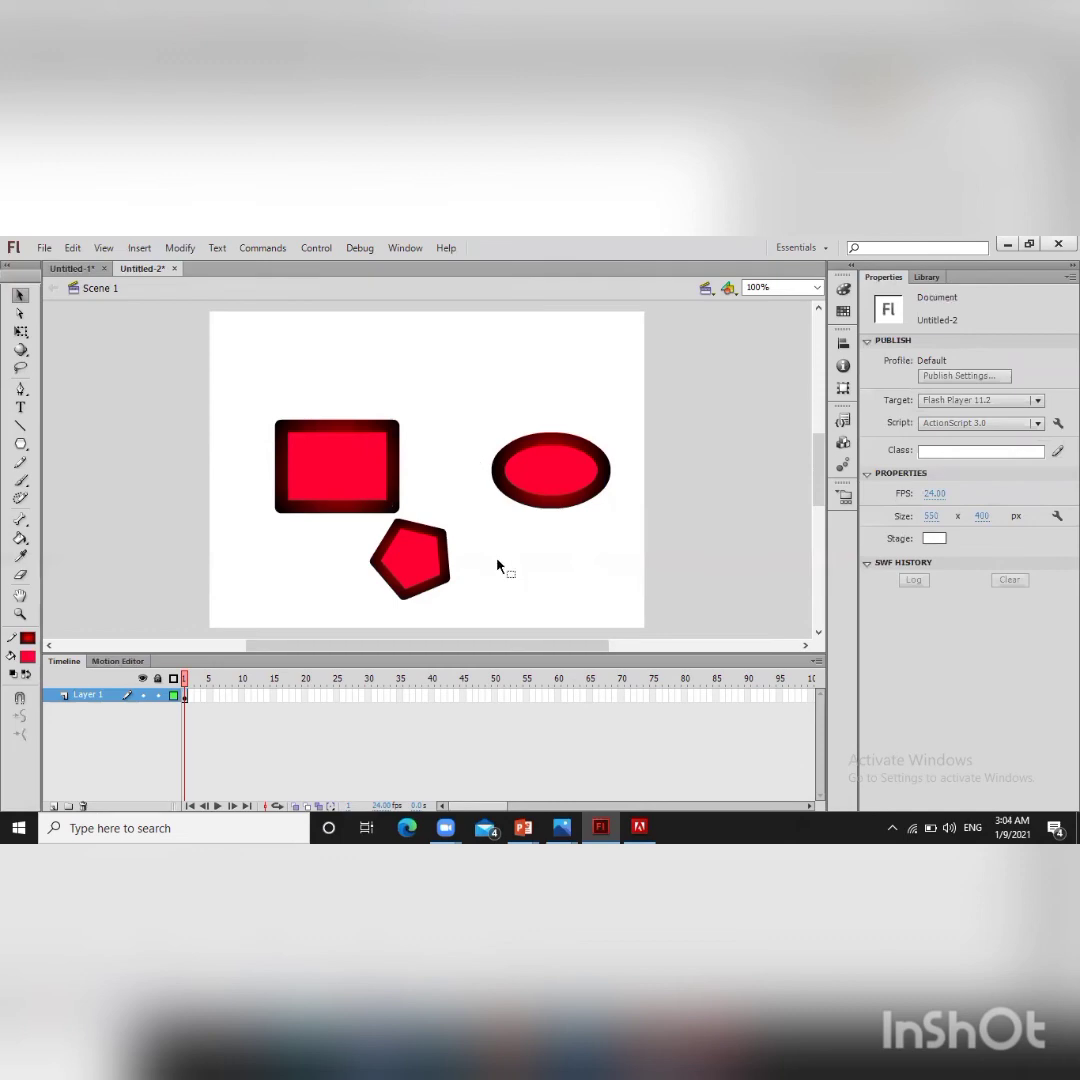
left_click(330, 430)
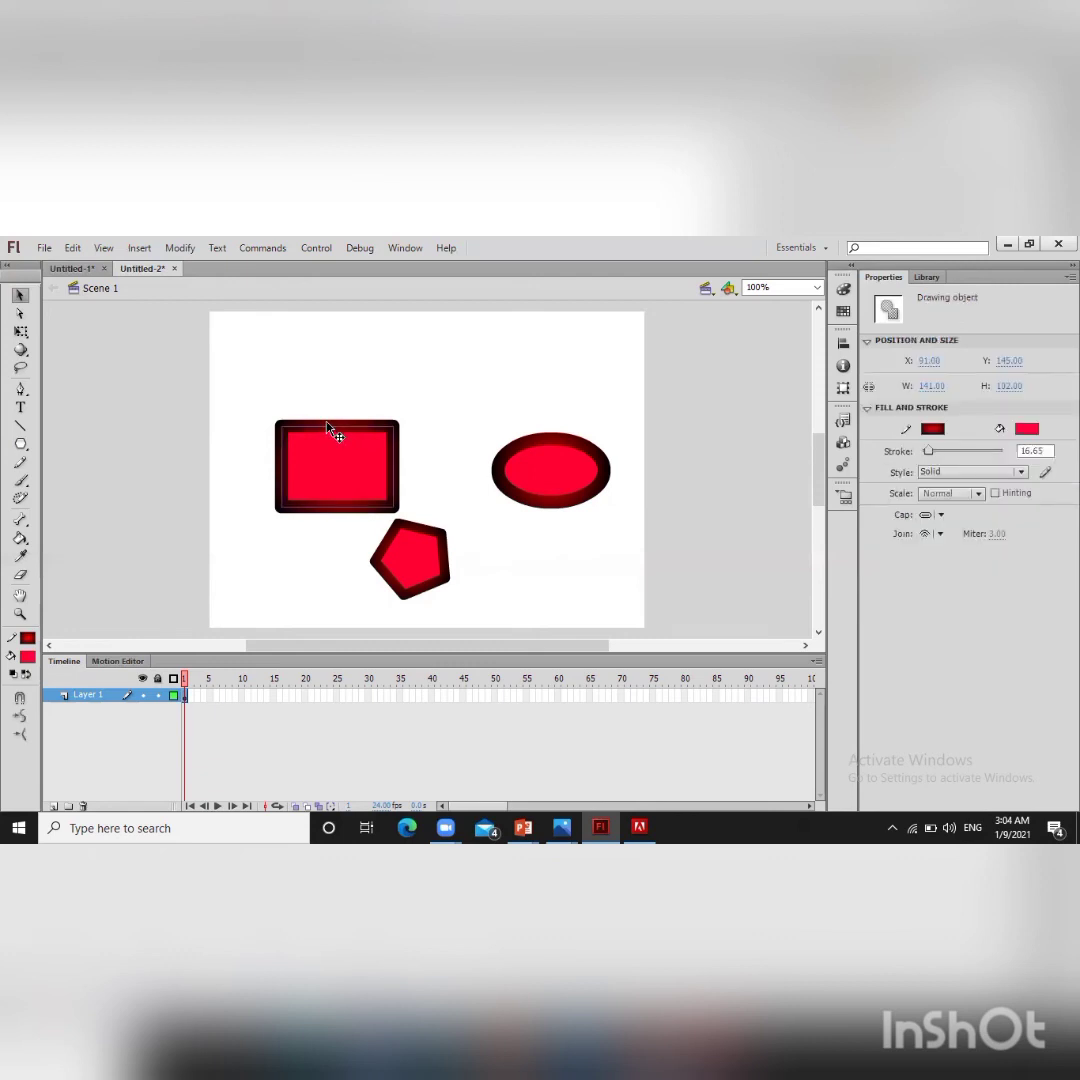
double_click(328, 425)
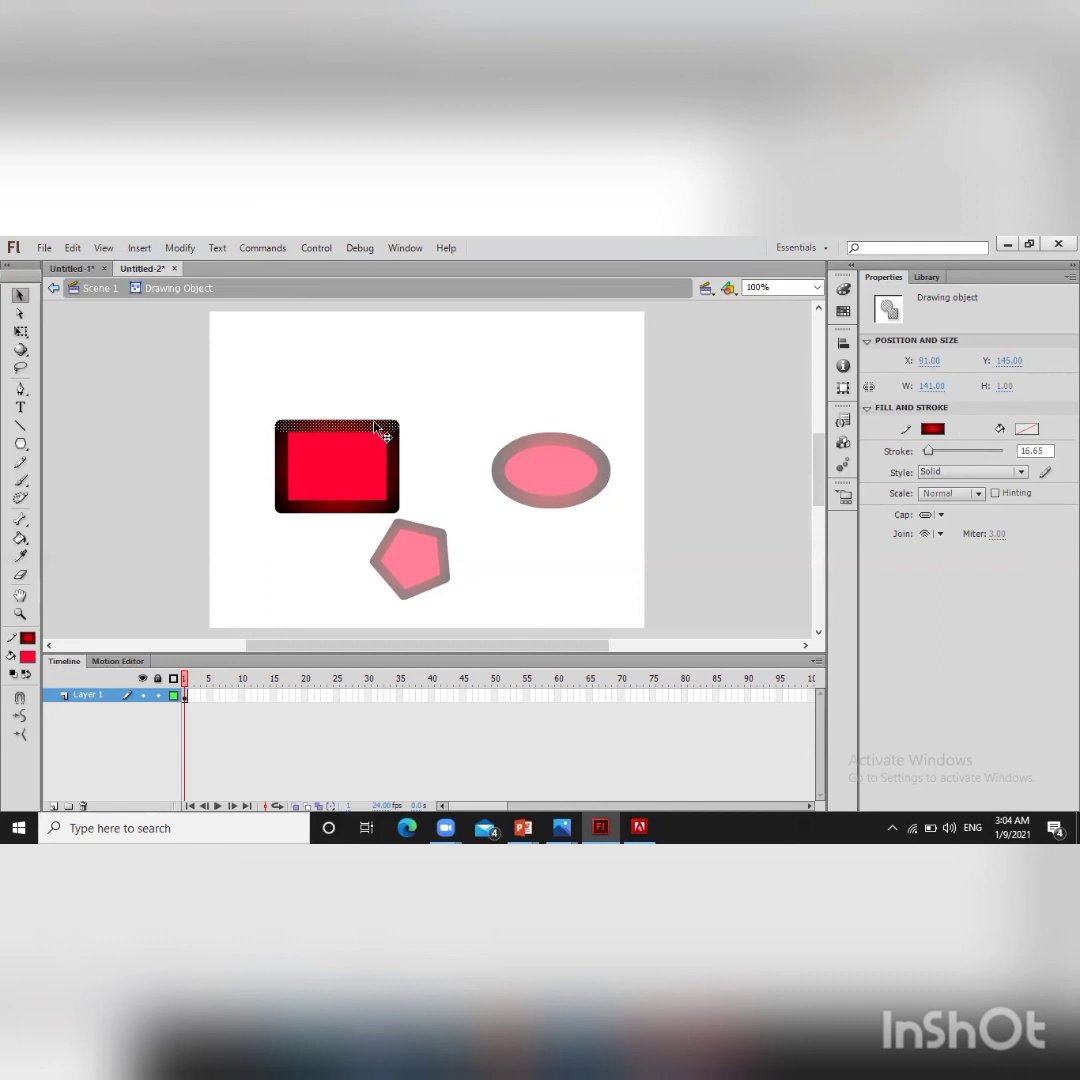
Step: Select the rectangle's whole stroke and move it up to the right, then undo the move
mouse_move(423, 341)
left_mouse_down()
mouse_move(441, 338)
mouse_move(418, 365)
mouse_move(447, 332)
left_mouse_up()
mouse_move(556, 375)
left_mouse_down()
mouse_move(378, 383)
mouse_move(494, 364)
mouse_move(600, 366)
mouse_move(424, 377)
mouse_move(487, 390)
mouse_move(423, 371)
mouse_move(372, 447)
left_mouse_up()
double_click(334, 430)
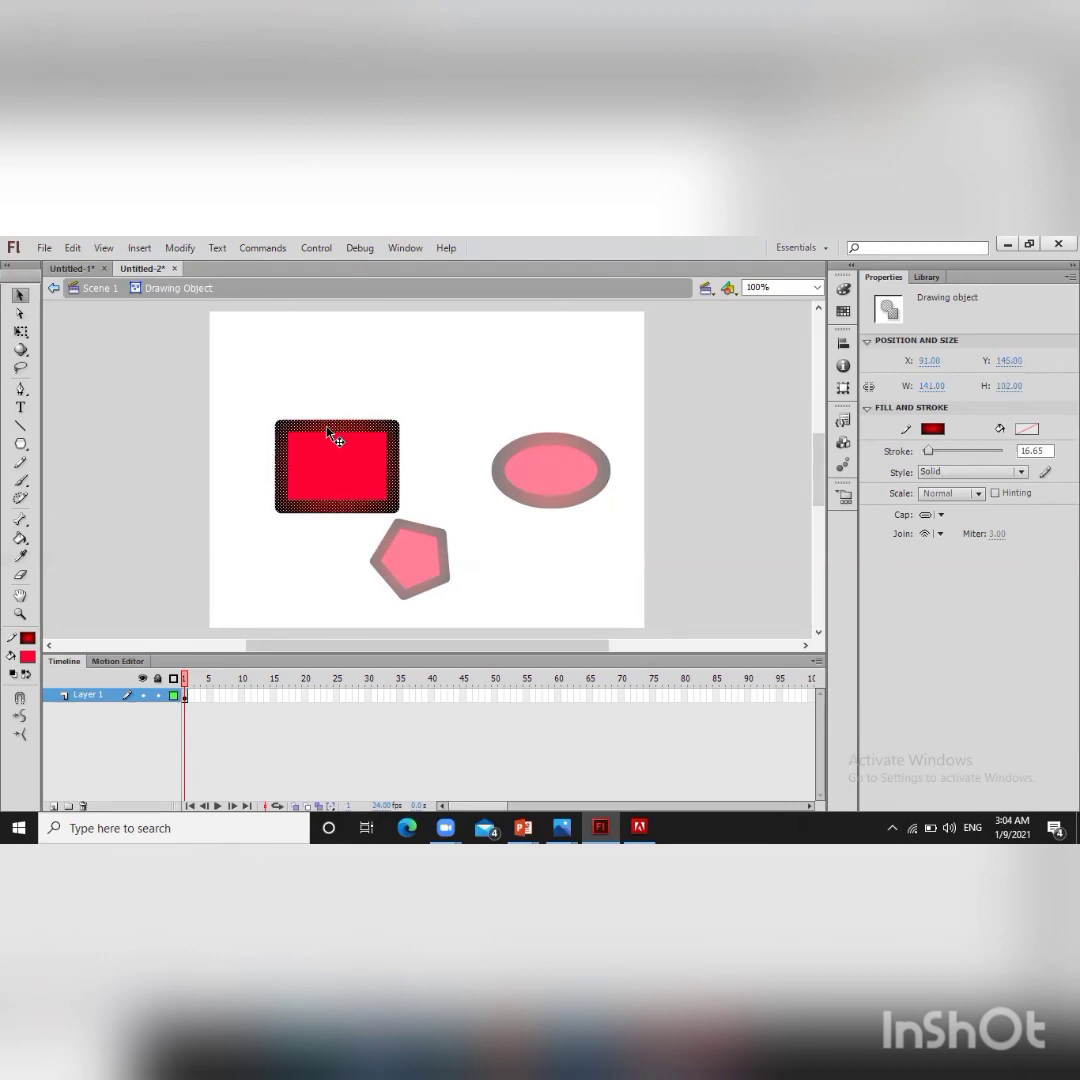
mouse_move(328, 430)
left_mouse_down()
mouse_move(381, 379)
mouse_move(530, 342)
mouse_move(592, 348)
mouse_move(525, 354)
mouse_move(543, 343)
mouse_move(468, 343)
mouse_move(583, 344)
mouse_move(550, 348)
mouse_move(550, 339)
mouse_move(568, 343)
mouse_move(559, 340)
left_mouse_up()
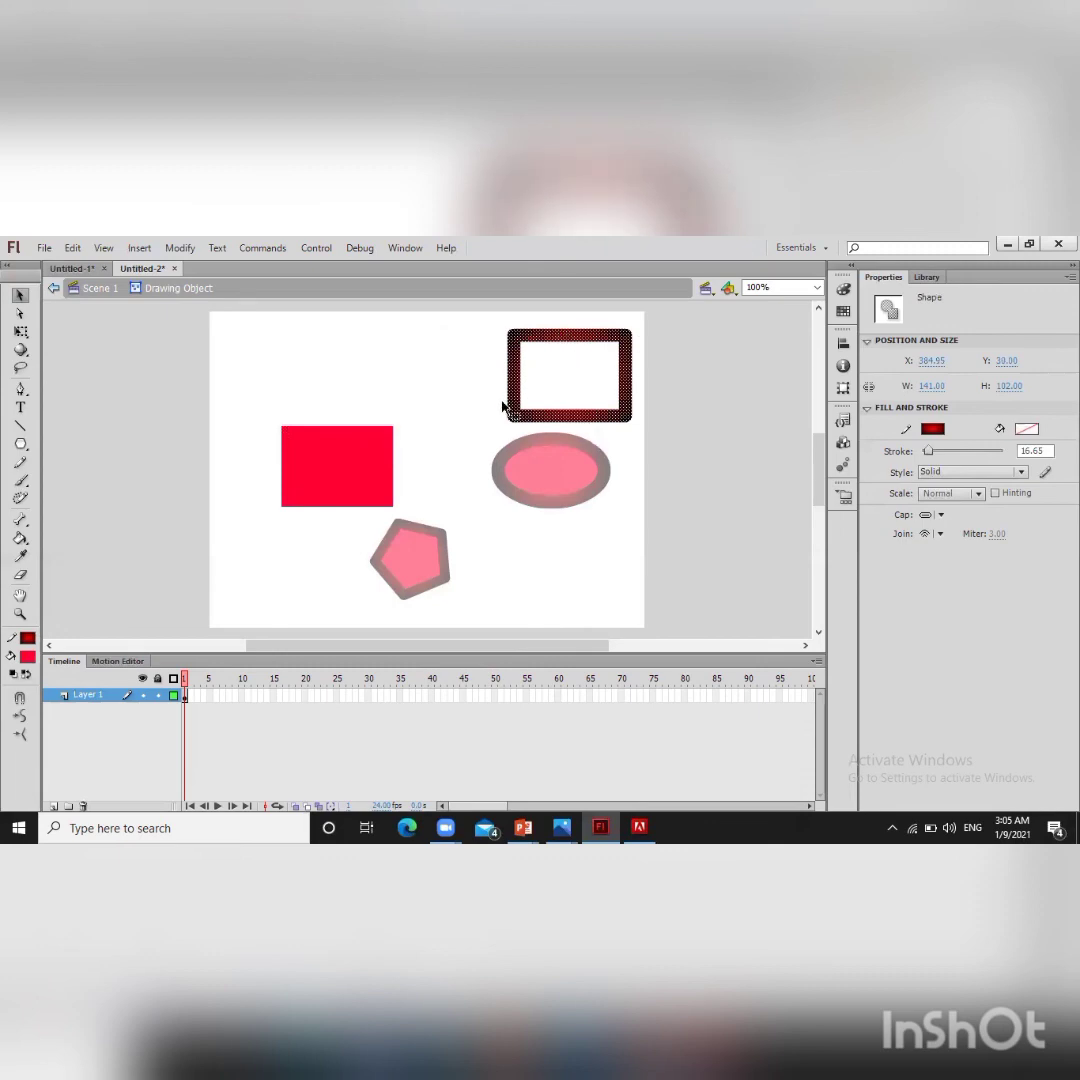
key("ctrl+z")
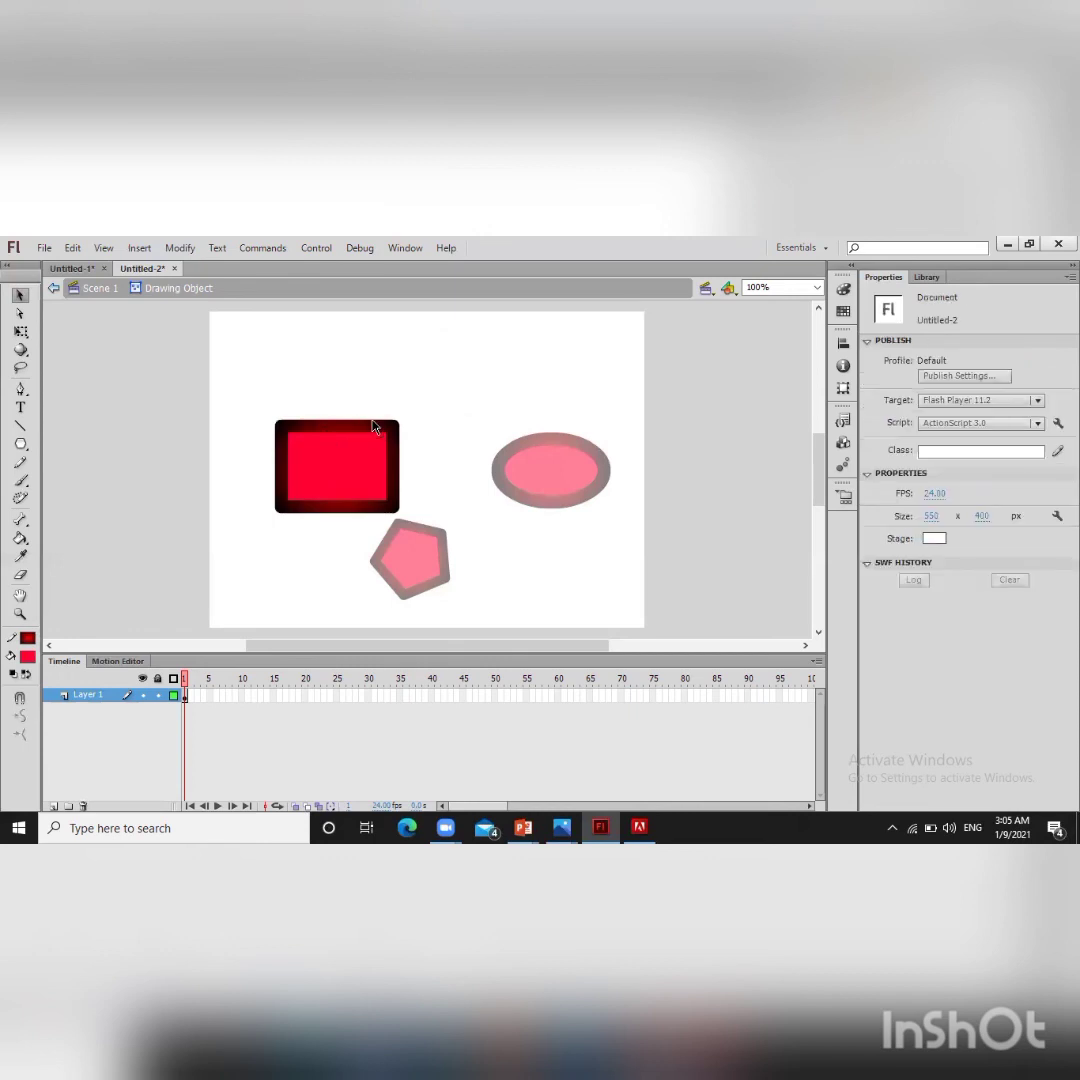
Step: Select the rectangle's inner fill and change its fill color to bright green
left_click(340, 468)
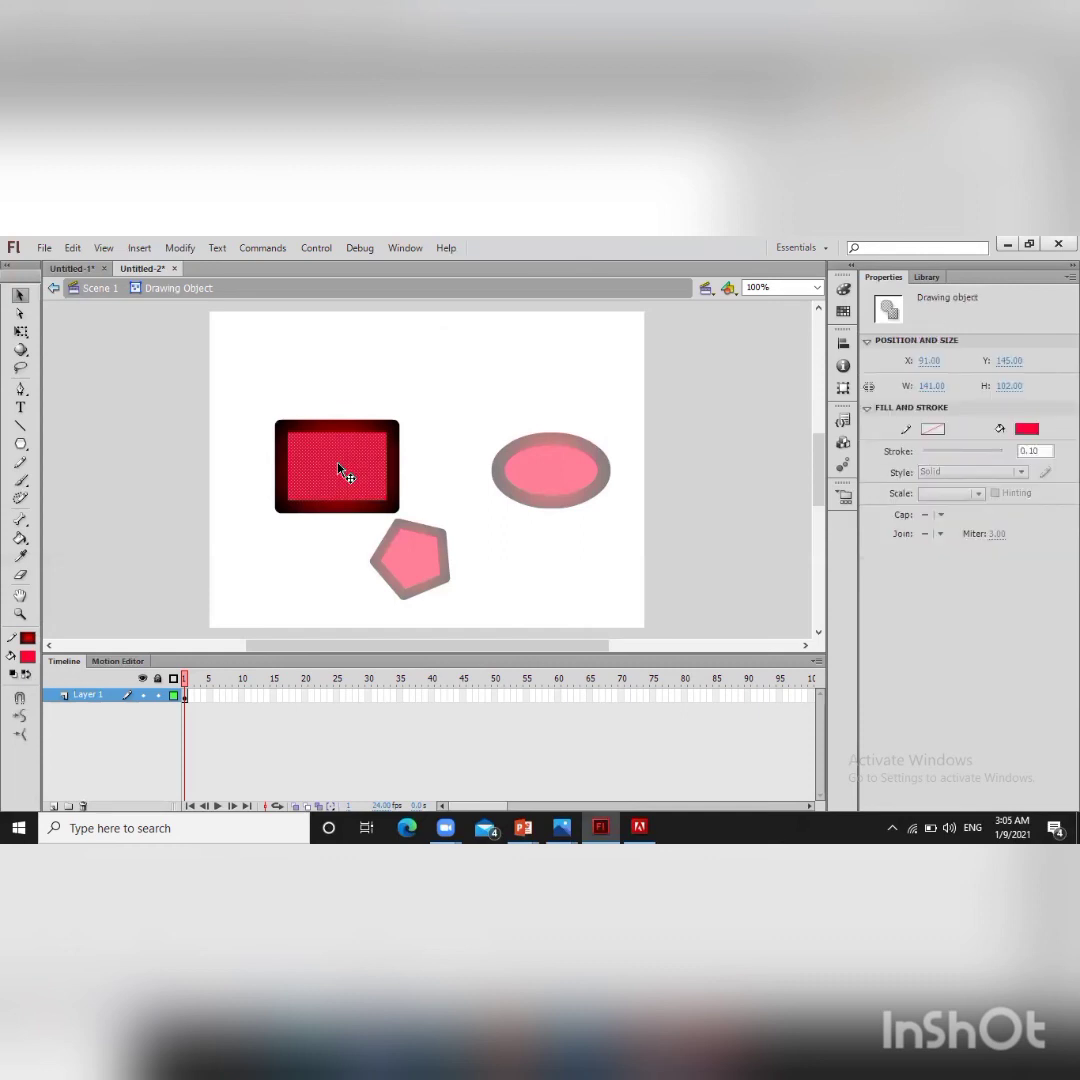
left_click_drag(340, 468, 487, 380)
key("ctrl+z")
left_click(1036, 433)
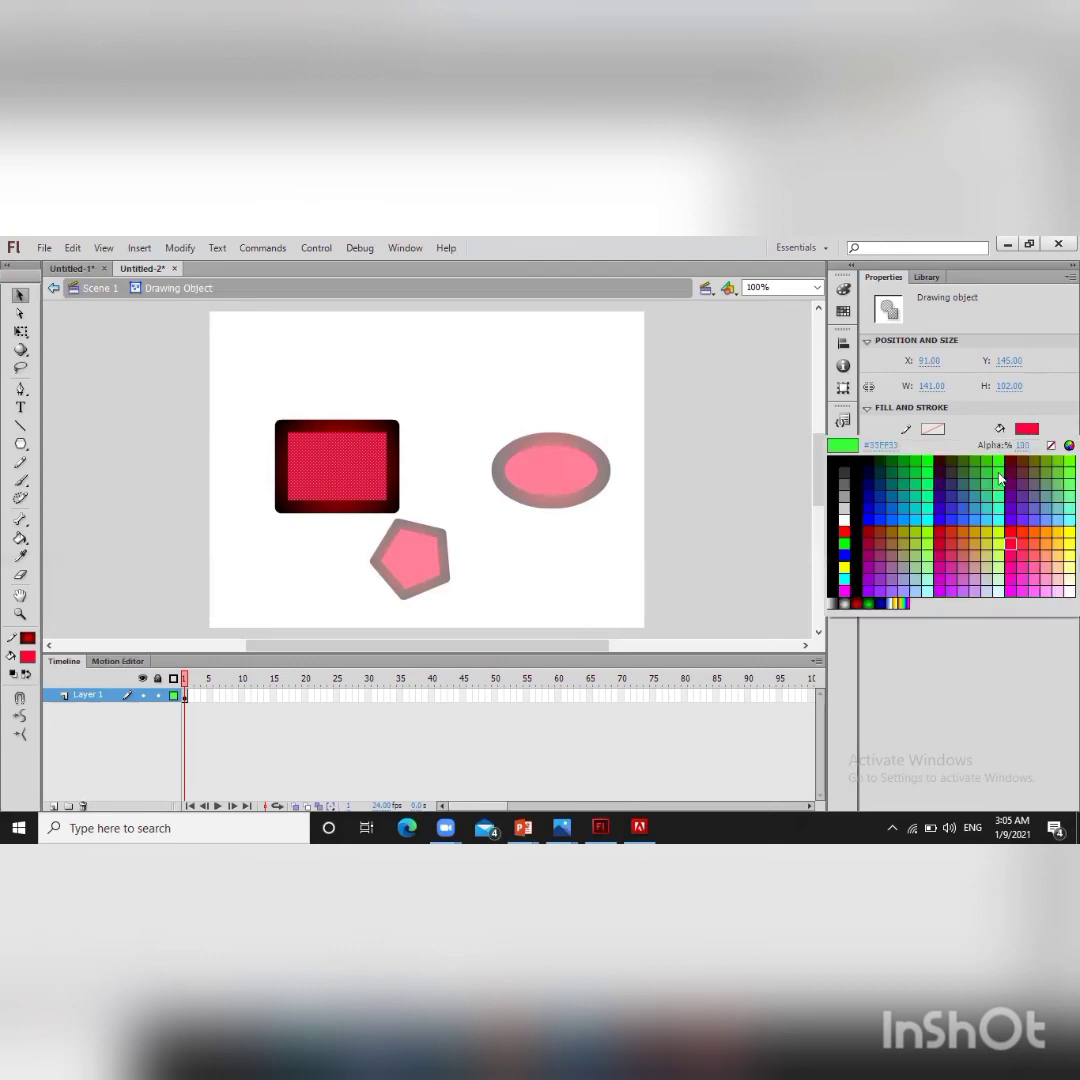
left_click(1001, 465)
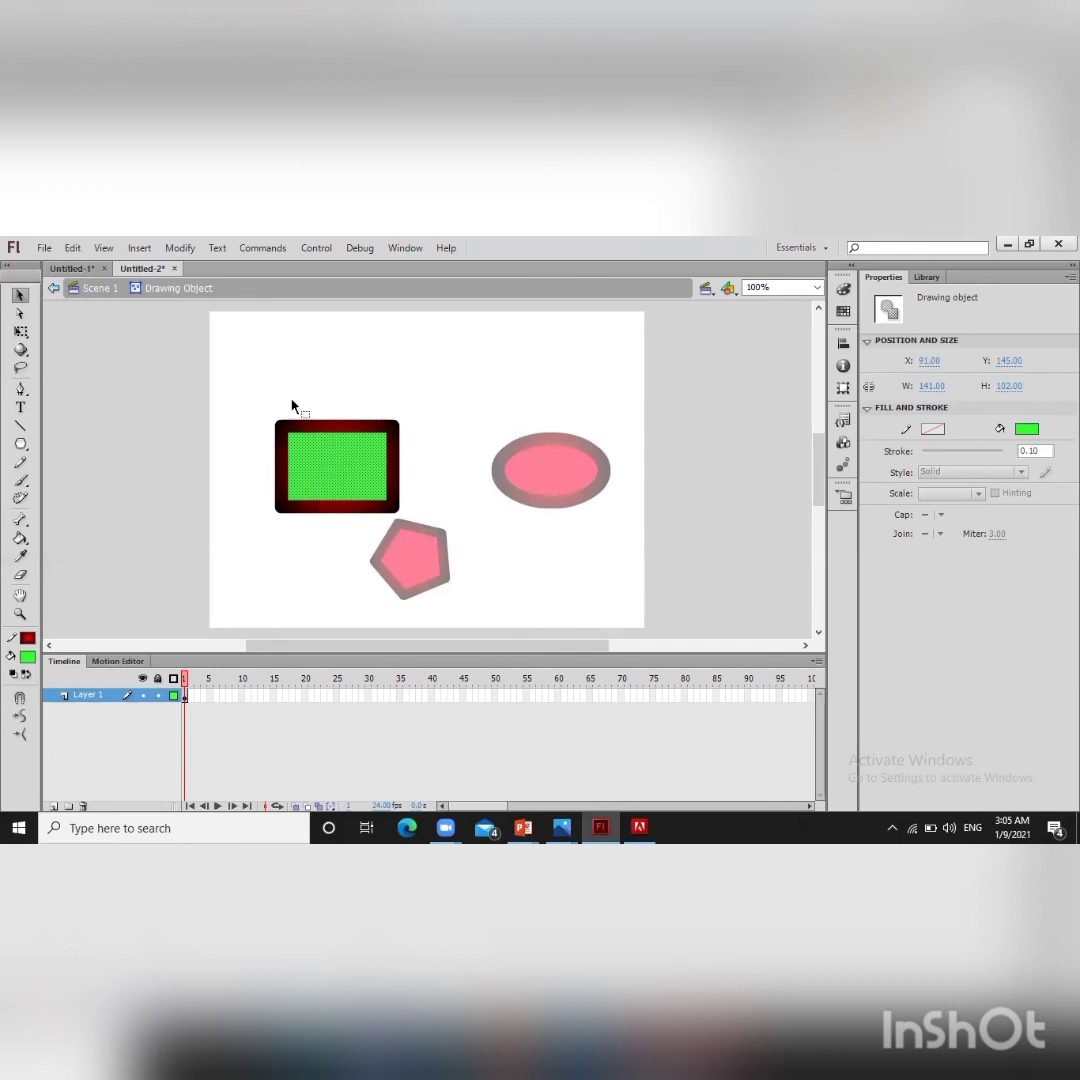
Step: Select the whole rectangle shape, move it upward twice, then undo both moves and deselect
double_click(331, 467)
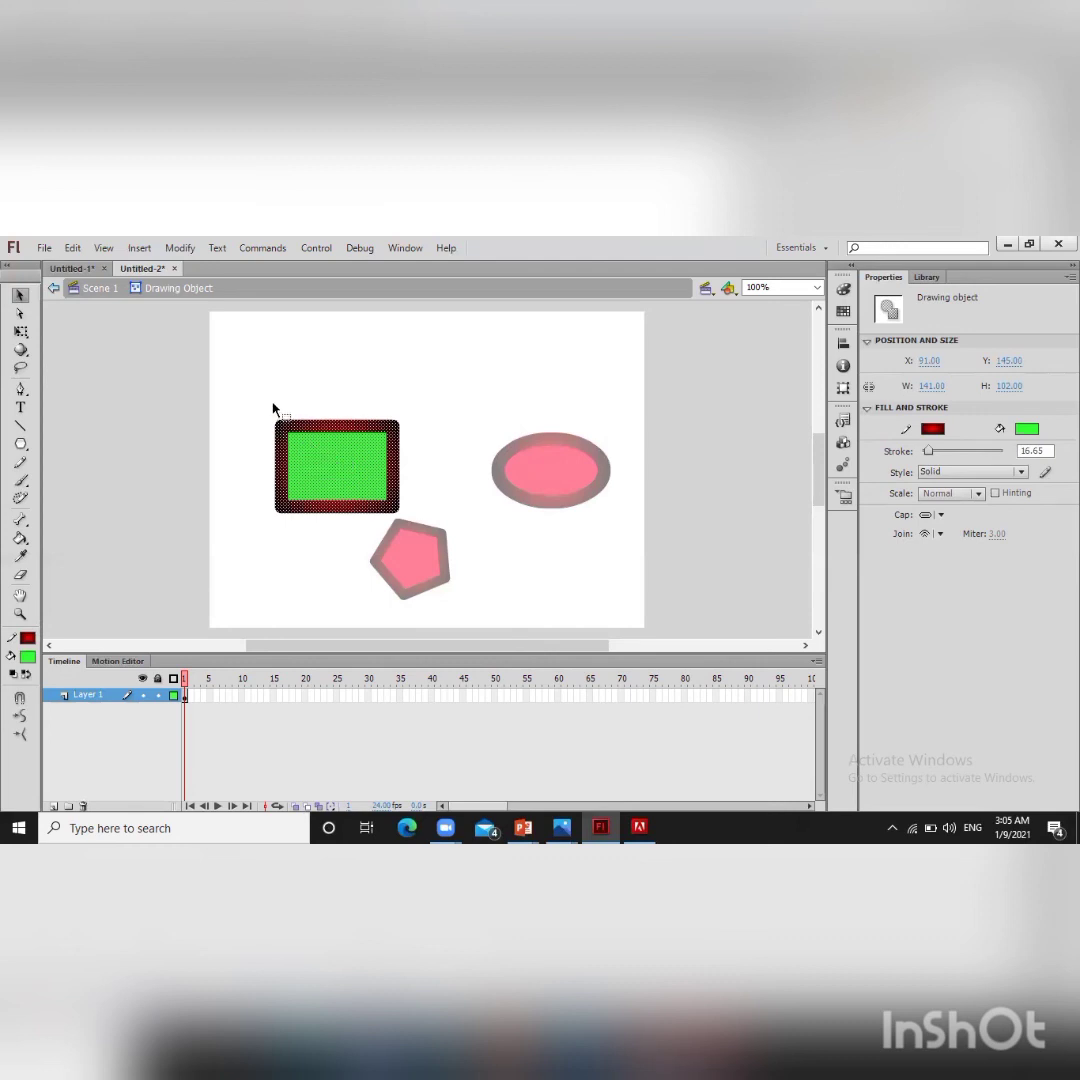
left_click(19, 296)
mouse_move(251, 395)
left_mouse_down()
mouse_move(357, 453)
mouse_move(446, 453)
mouse_move(402, 484)
mouse_move(421, 481)
left_mouse_up()
left_click_drag(344, 445, 403, 350)
left_click_drag(339, 424, 367, 375)
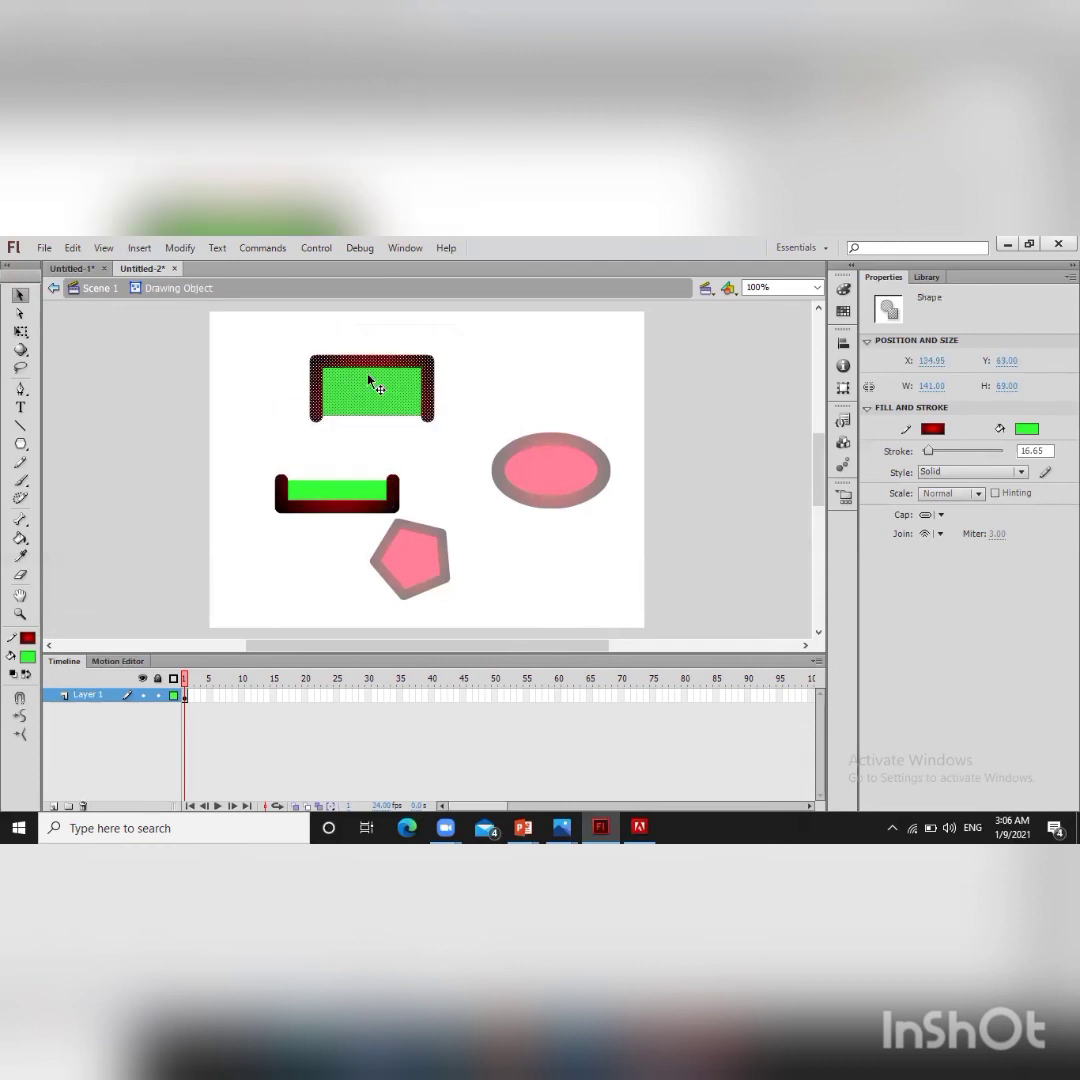
key("ctrl+z")
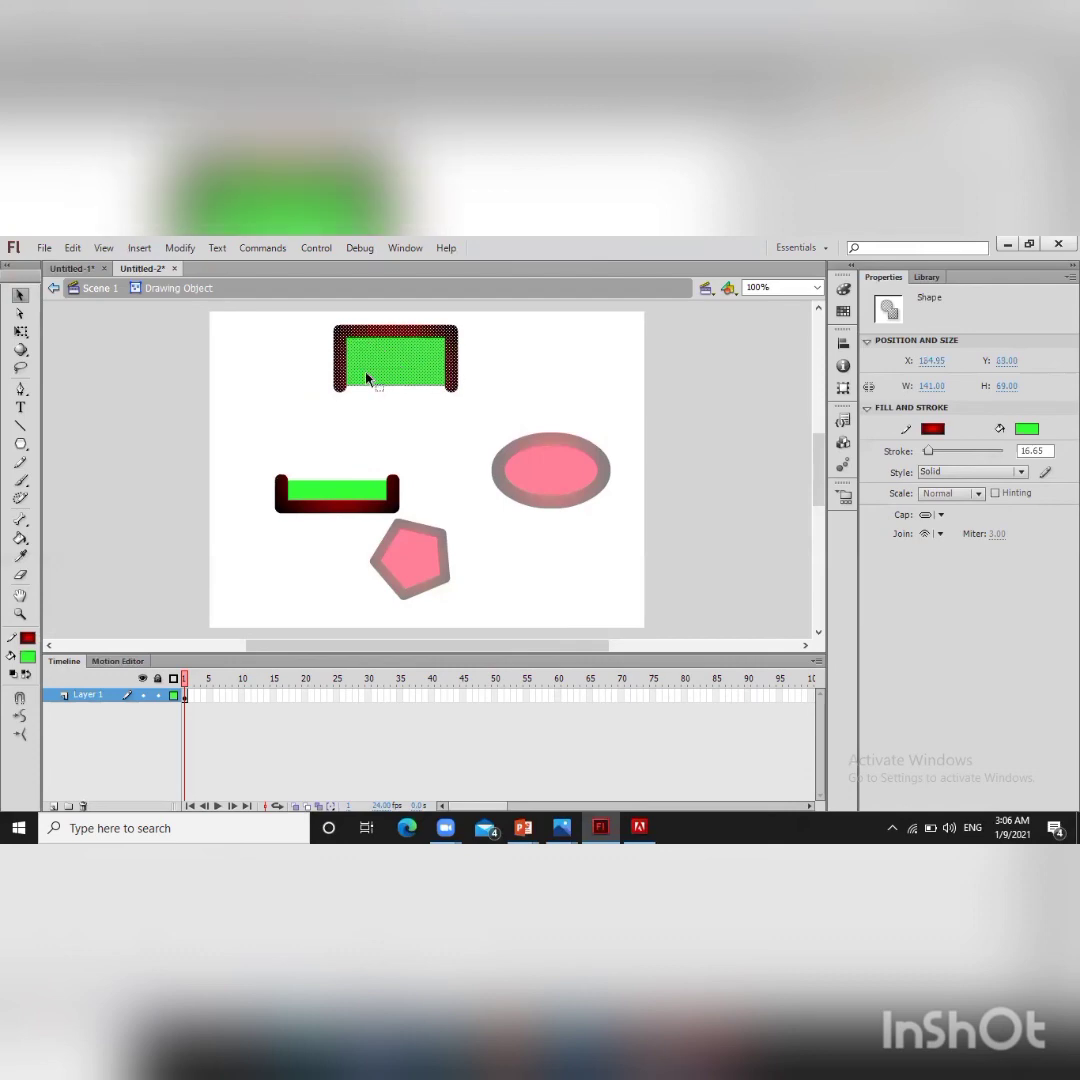
key("ctrl+z")
left_click(260, 386)
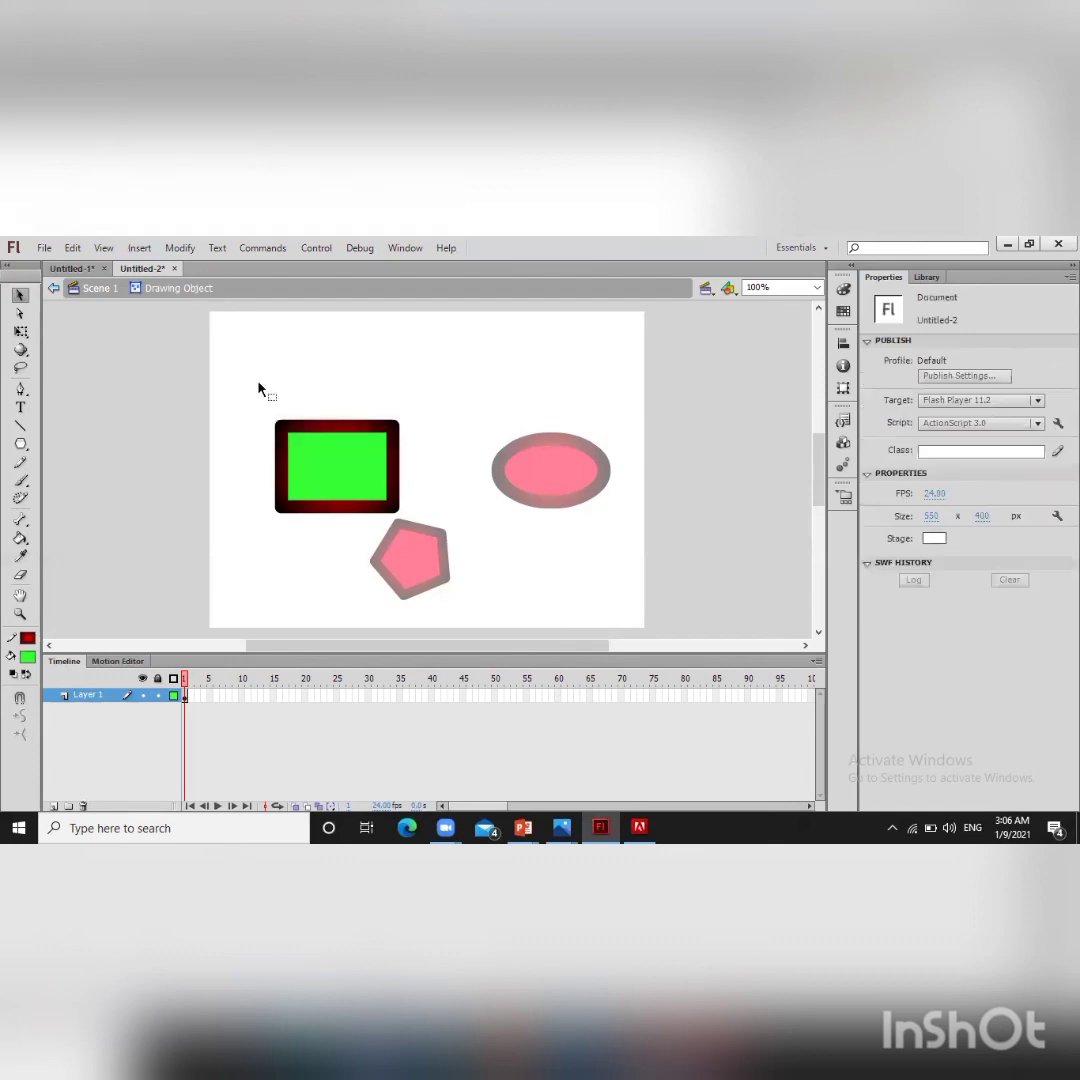